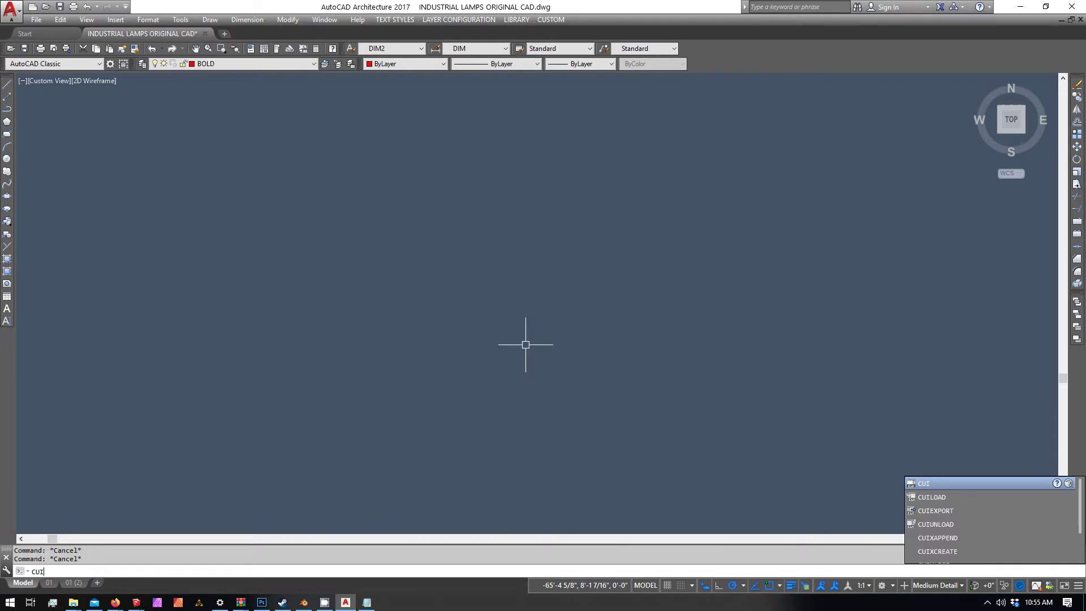
- Run the CUILOAD command and unload the ACAD customization group
{"action": "type", "text": "LOAD"}
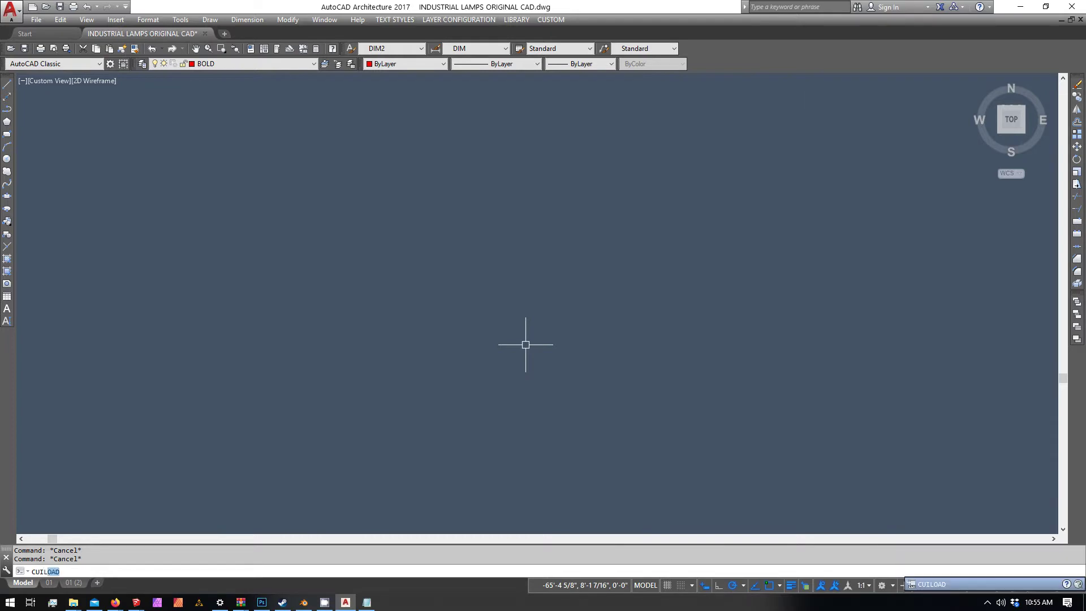
{"action": "key", "text": "Caps_Lock"}
{"action": "key", "text": "Return"}
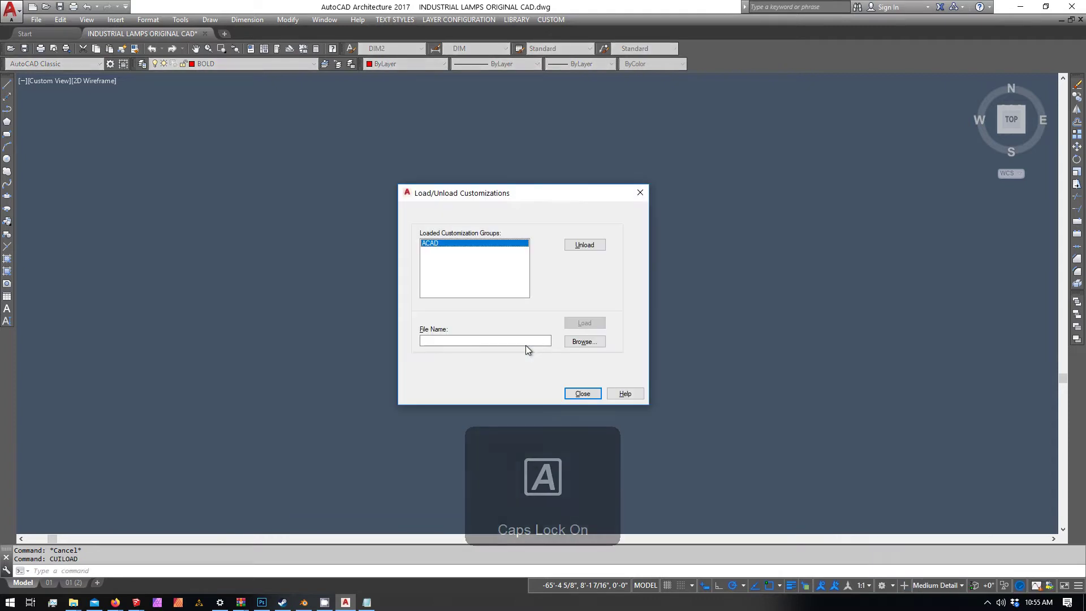
{"action": "left_click", "coordinate": [582, 245]}
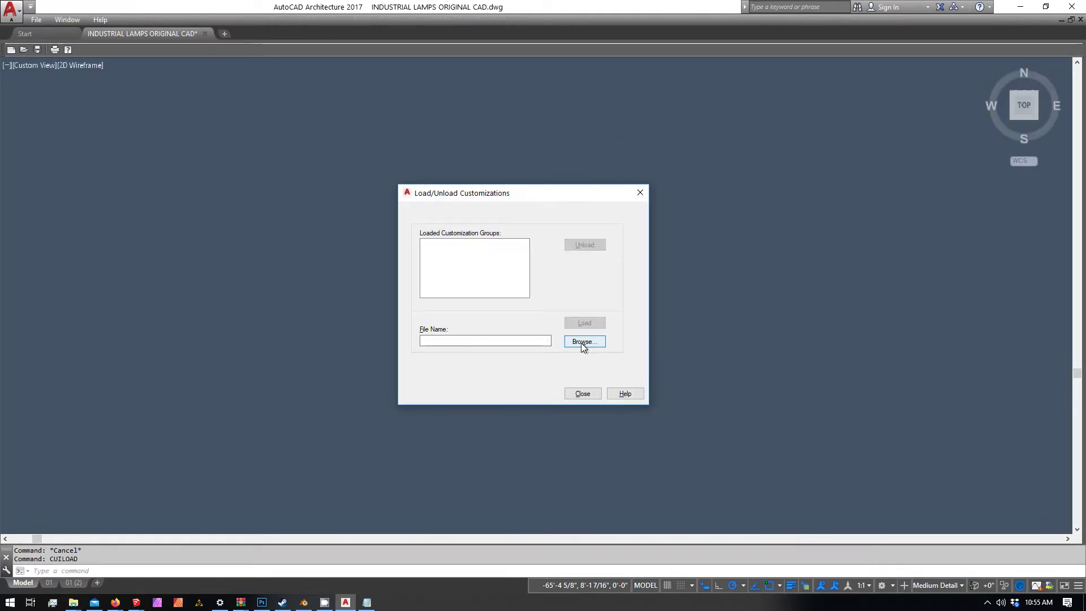
- Load the most recently modified .cuix file from the CAD Configuration folder as the customization file
{"action": "left_click", "coordinate": [582, 342]}
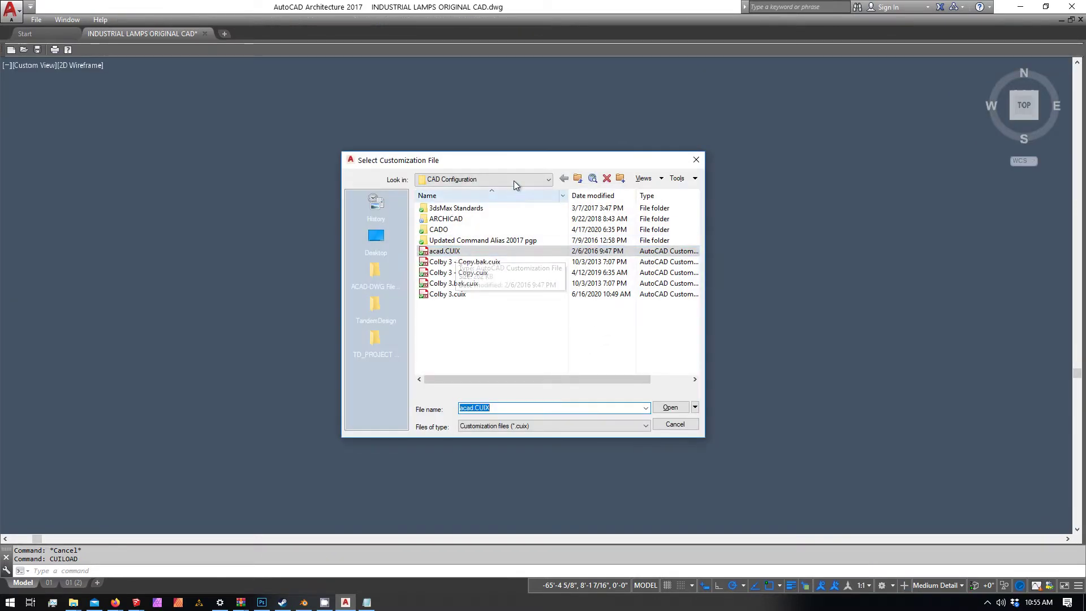
{"action": "left_click", "coordinate": [514, 180]}
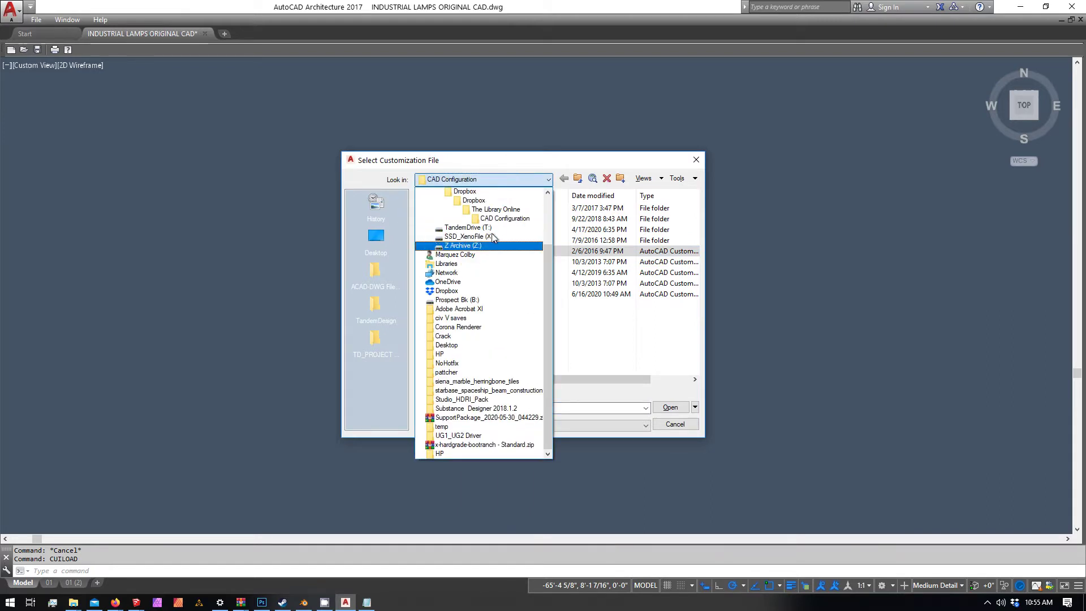
{"action": "left_click", "coordinate": [498, 218]}
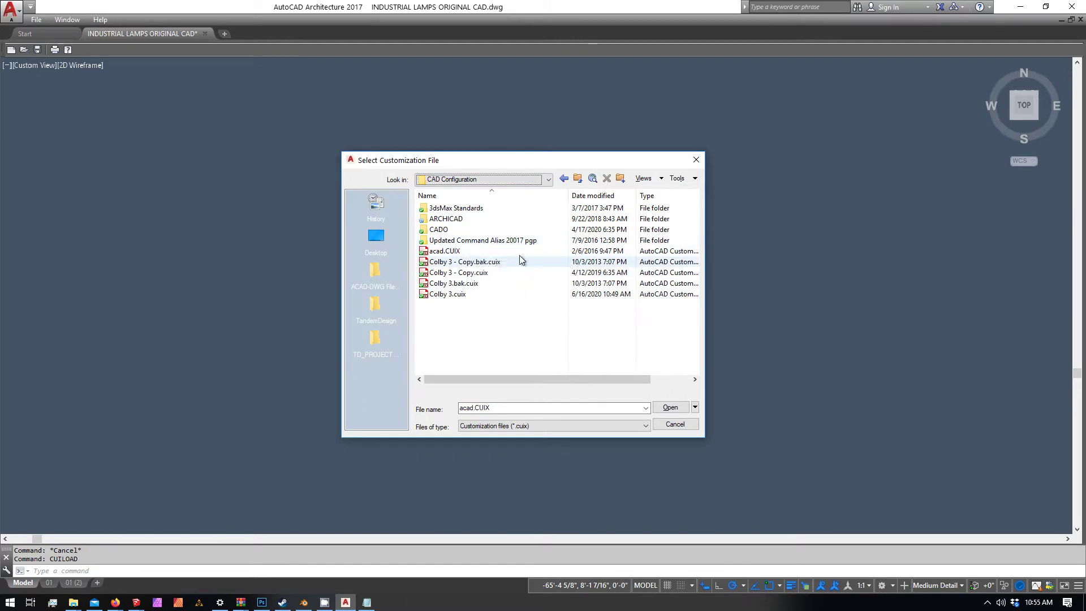
{"action": "left_click", "coordinate": [593, 195]}
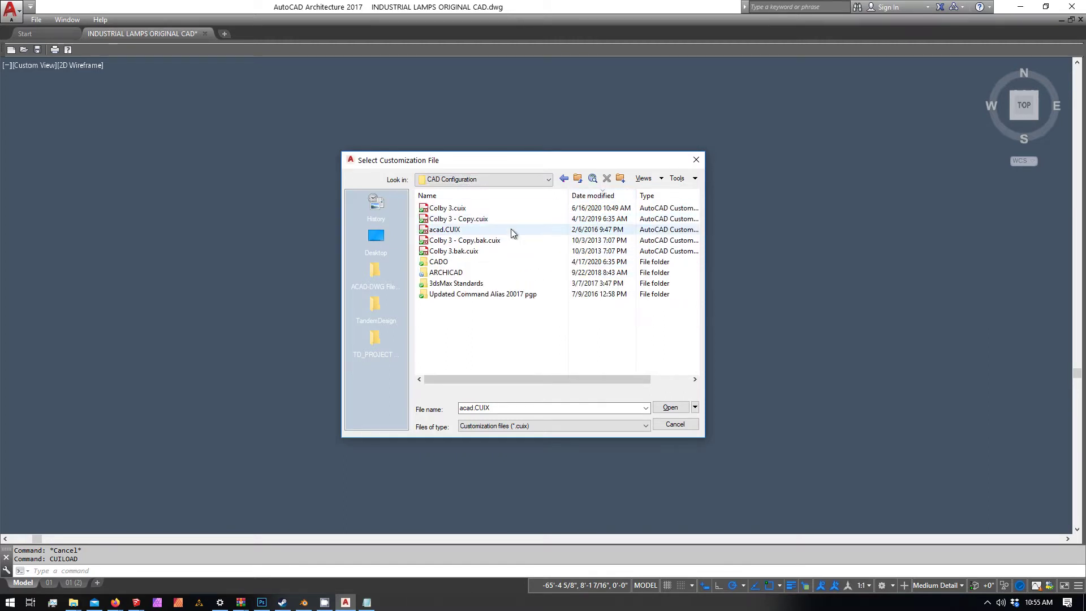
{"action": "left_click", "coordinate": [591, 208]}
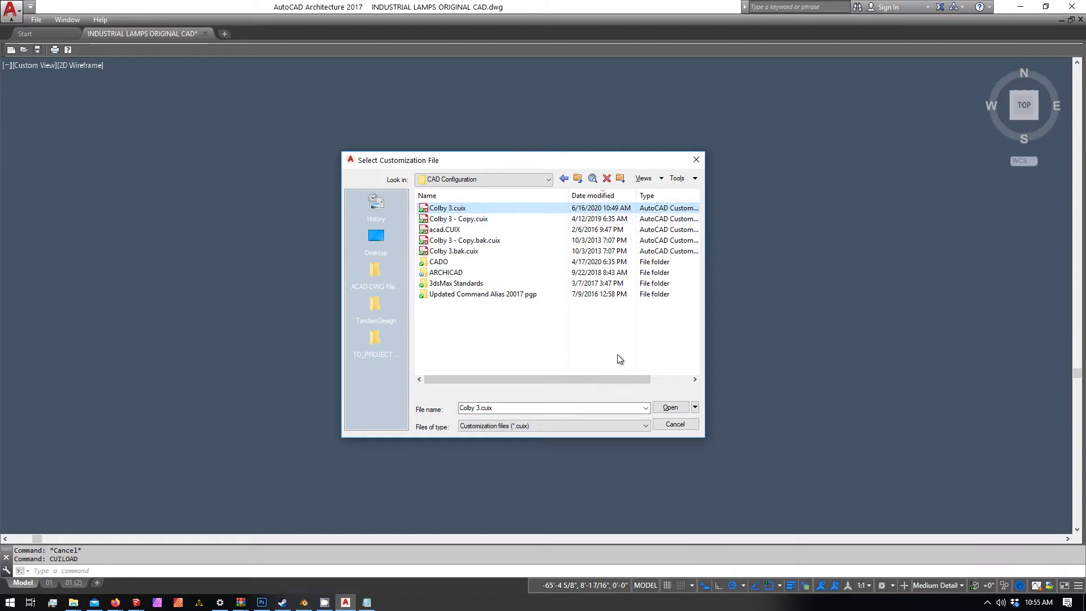
{"action": "left_click", "coordinate": [671, 407]}
{"action": "left_click", "coordinate": [586, 324]}
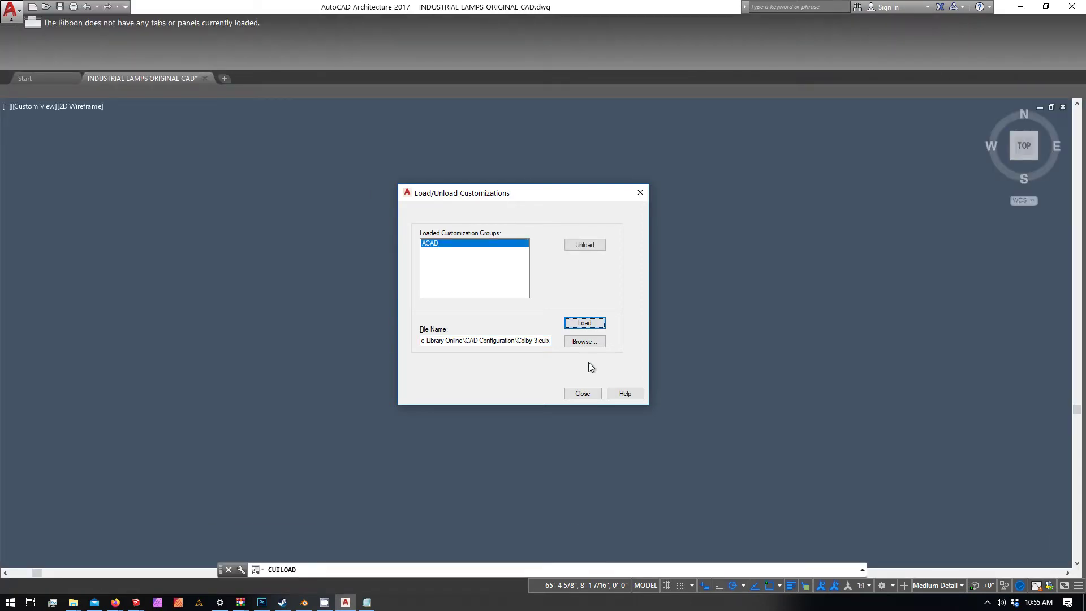
- Close the customization loader and switch the workspace to AutoCAD Classic
{"action": "left_click", "coordinate": [582, 395]}
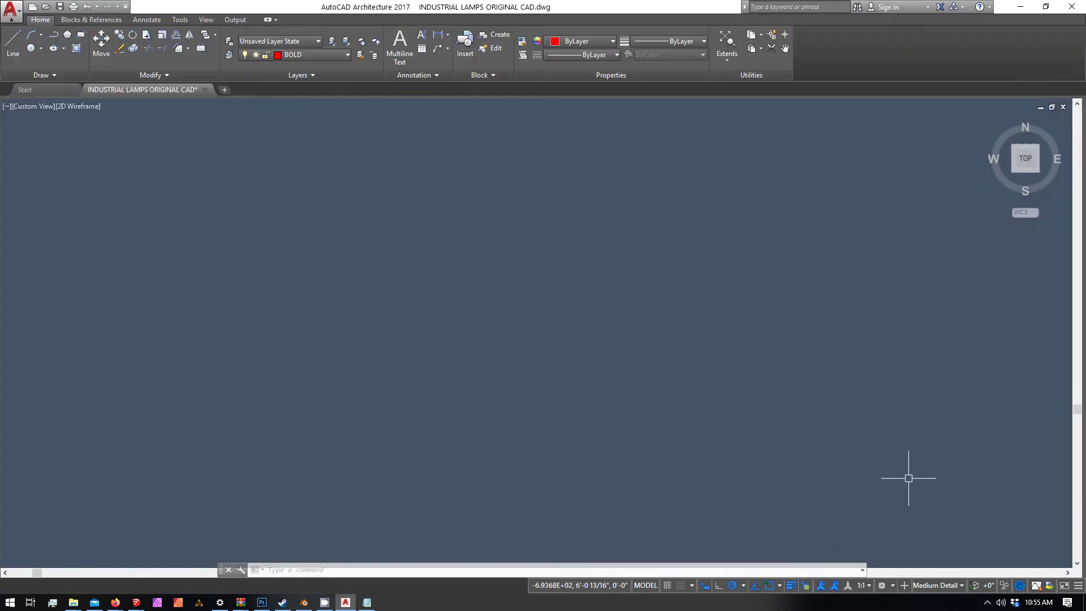
{"action": "left_click", "coordinate": [882, 589]}
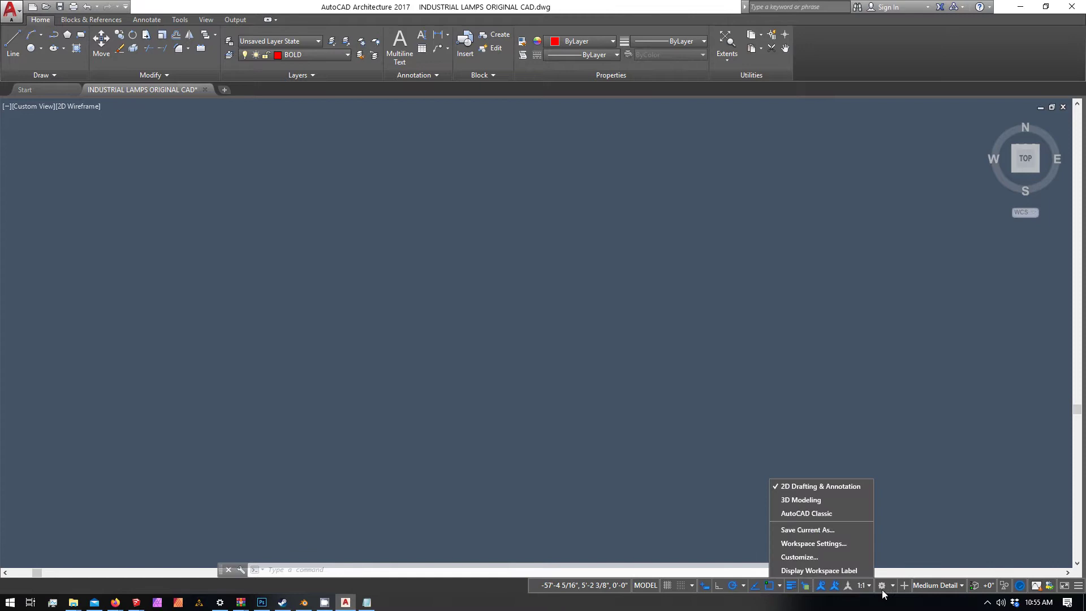
{"action": "left_click", "coordinate": [825, 515]}
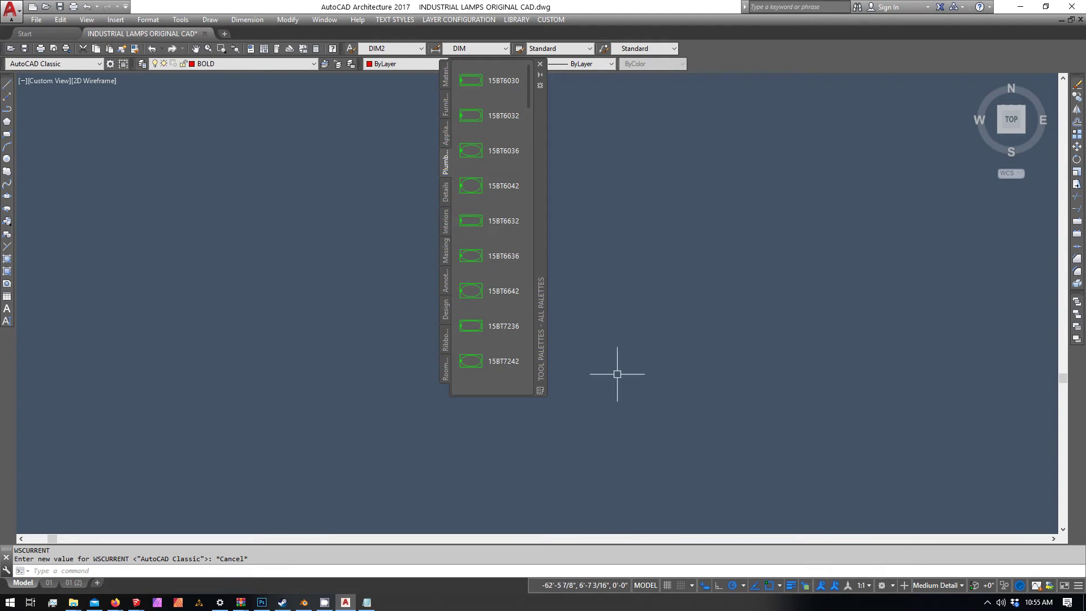
{"action": "type", "text": "OP"}
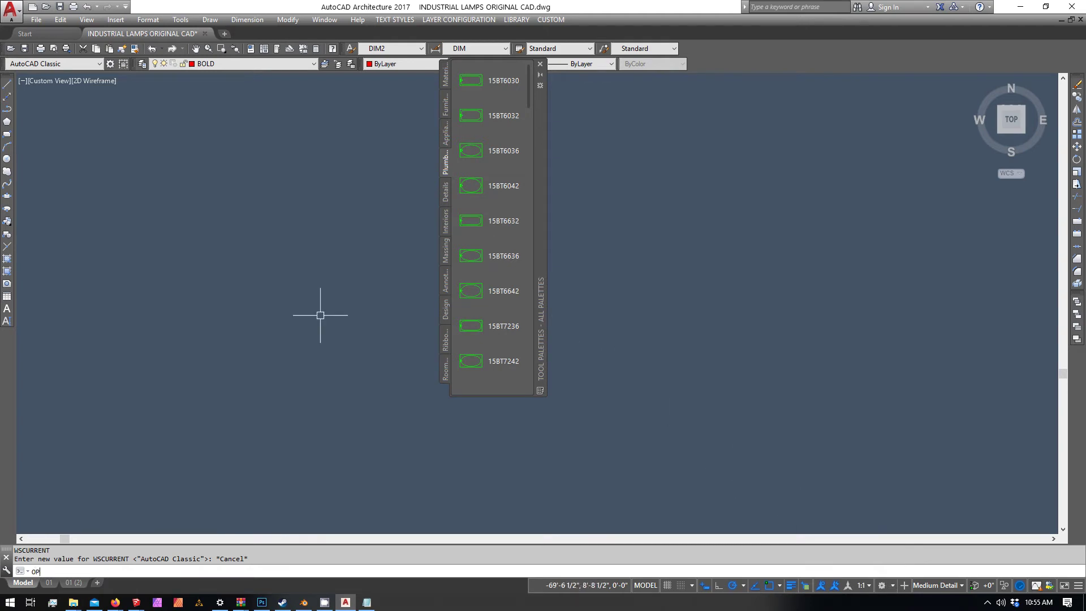
{"action": "type", "text": "TIONS"}
{"action": "key", "text": "BackSpace"}
{"action": "key", "text": "BackSpace"}
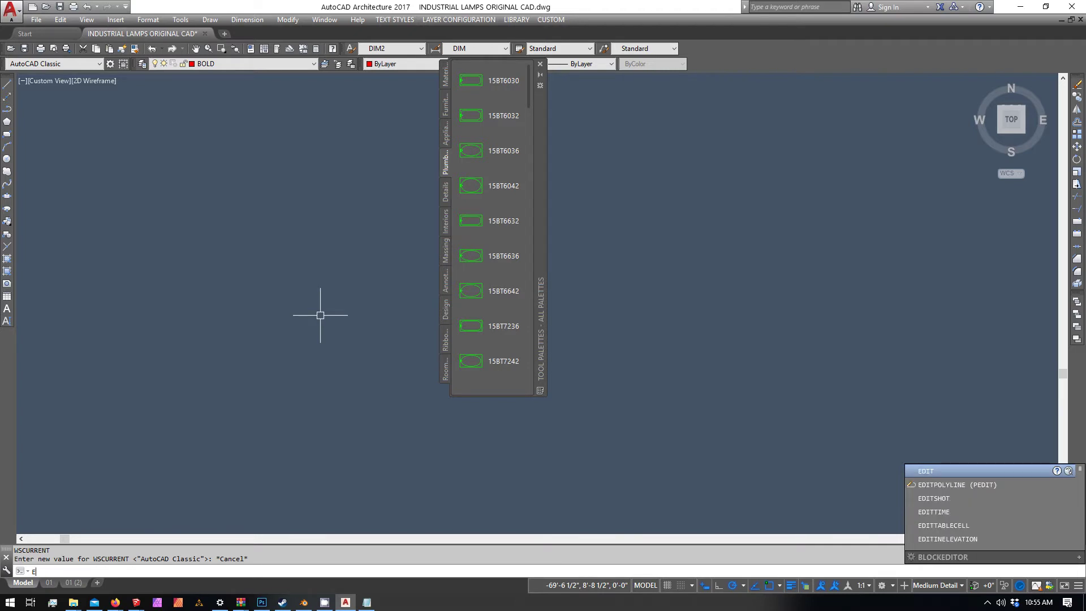
- Run AI_EDITCUSTFILE with ACAD.PGP as the custom file and go to its list of command aliases
{"action": "type", "text": "AI_"}
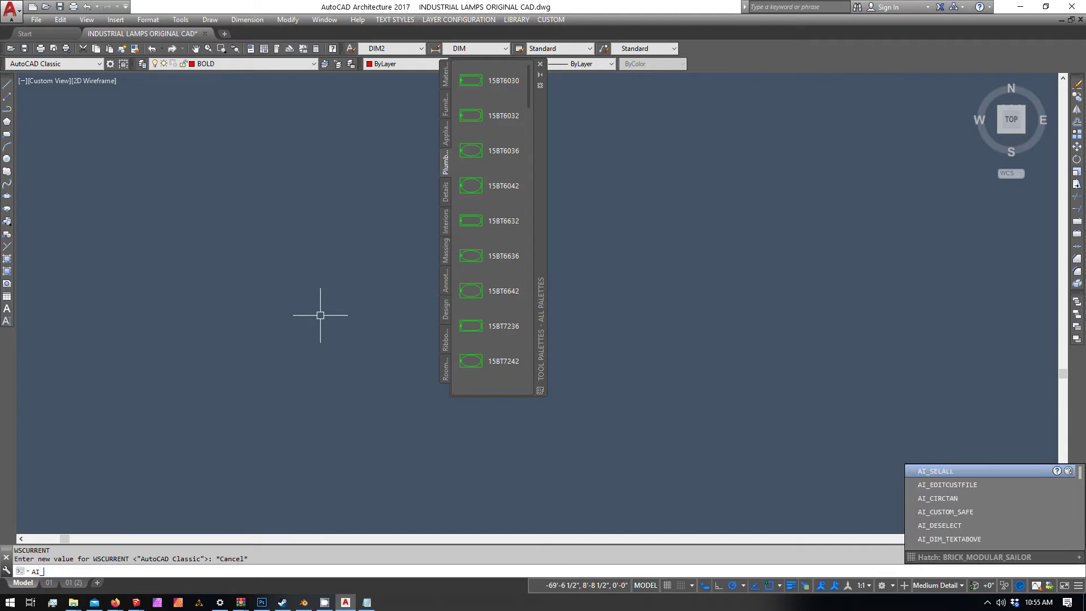
{"action": "type", "text": "EDI"}
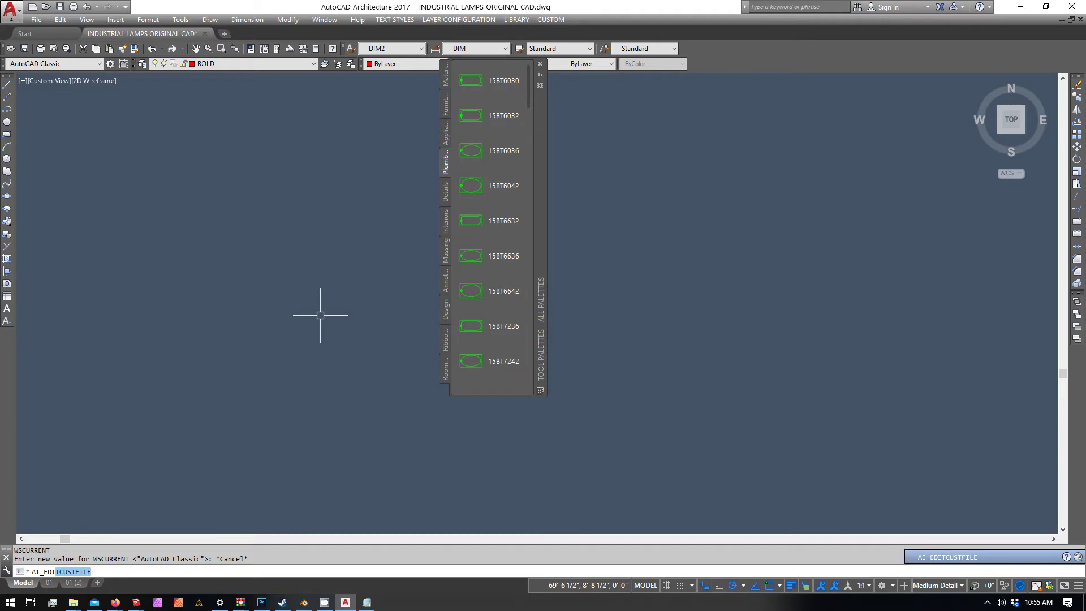
{"action": "type", "text": "TCUSTFILE"}
{"action": "key", "text": "Return"}
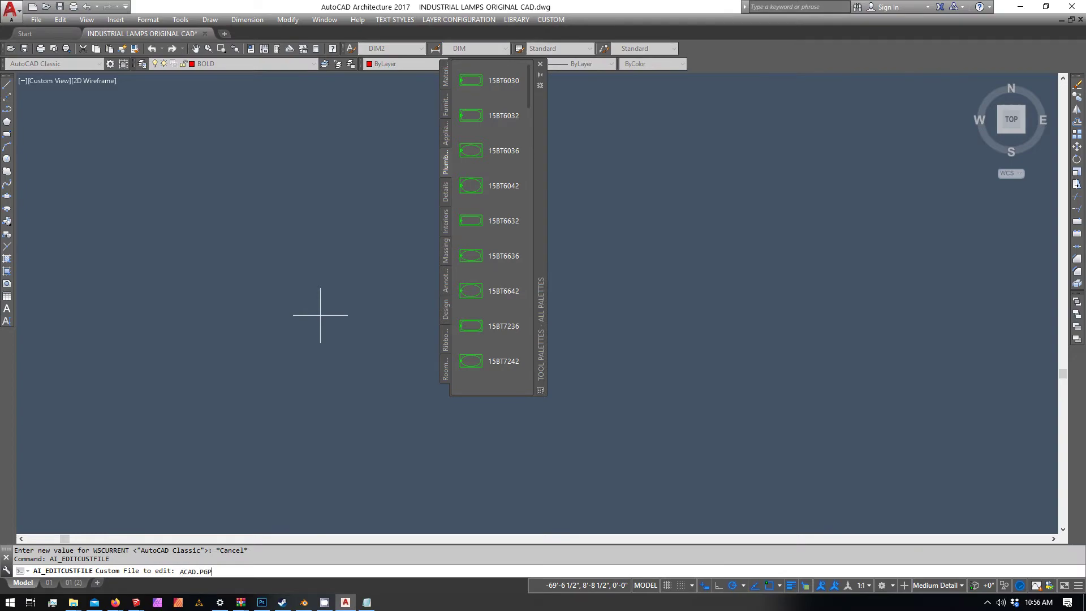
{"action": "key", "text": "Return"}
{"action": "scroll", "coordinate": [345, 290], "scroll_direction": "down", "scroll_amount": 20}
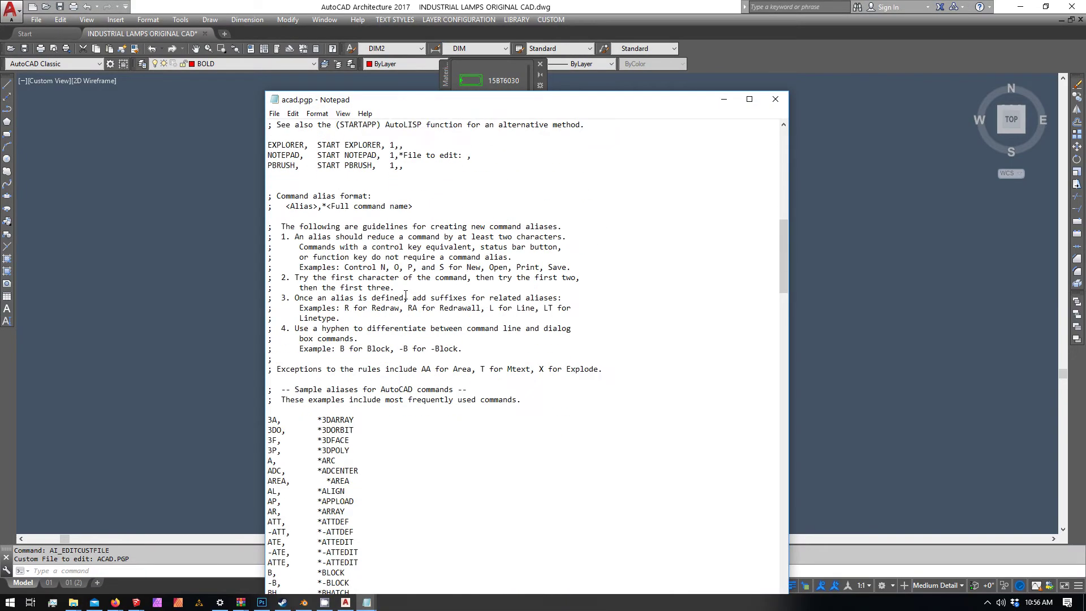
- Switch to the file search results, view the custom alias text file, and close it again
{"action": "key", "text": "alt+Tab"}
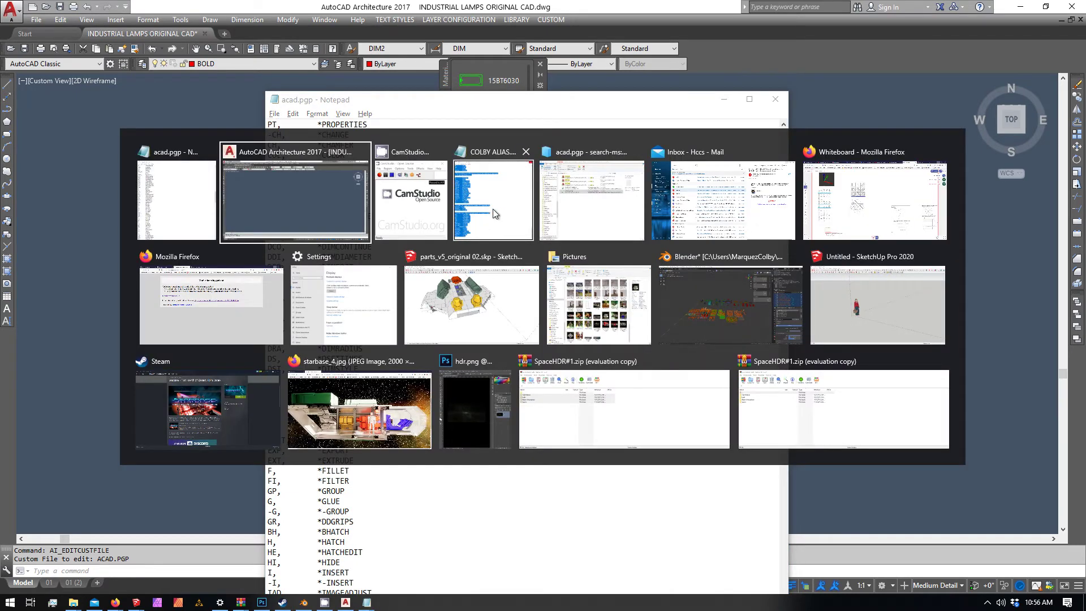
{"action": "left_click", "coordinate": [618, 212]}
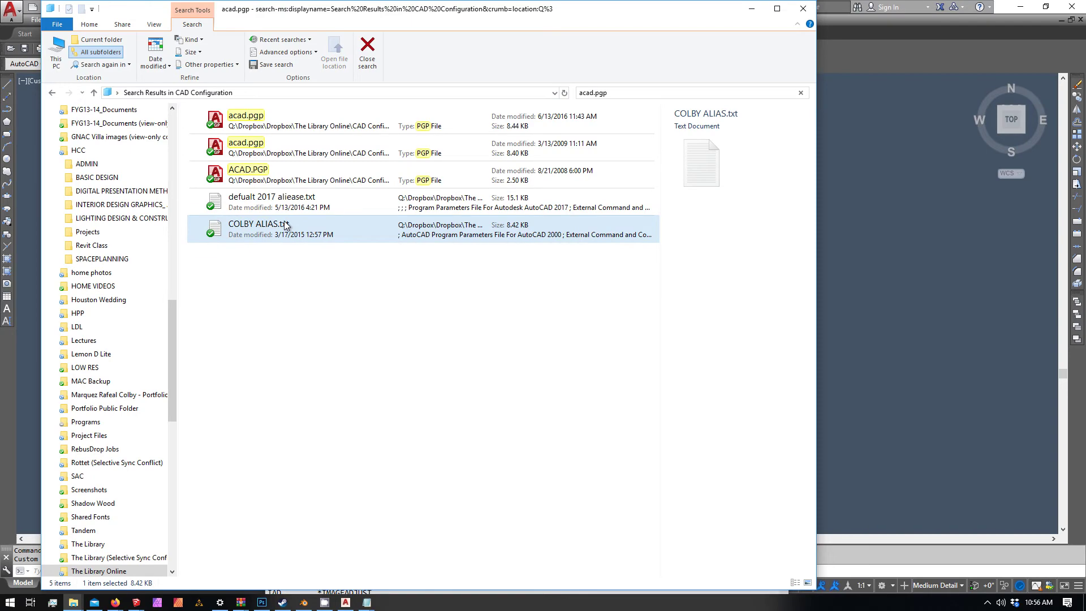
{"action": "double_click", "coordinate": [285, 225]}
{"action": "left_click", "coordinate": [778, 102]}
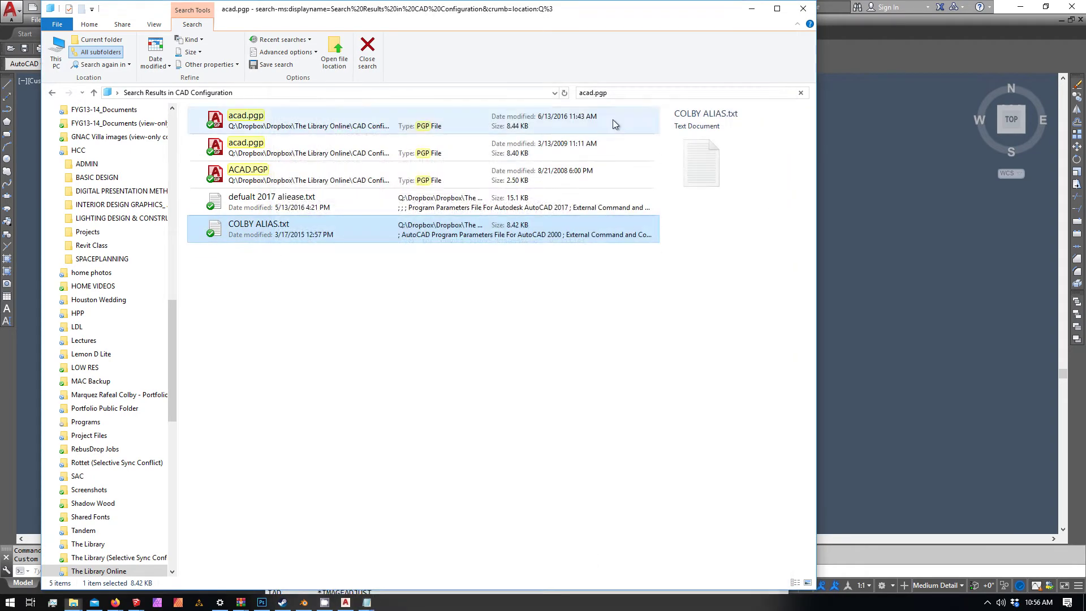
- Open the stored ACAD.PGP file dated 8/21/2008 in Notepad and select all its text
{"action": "left_click", "coordinate": [248, 176]}
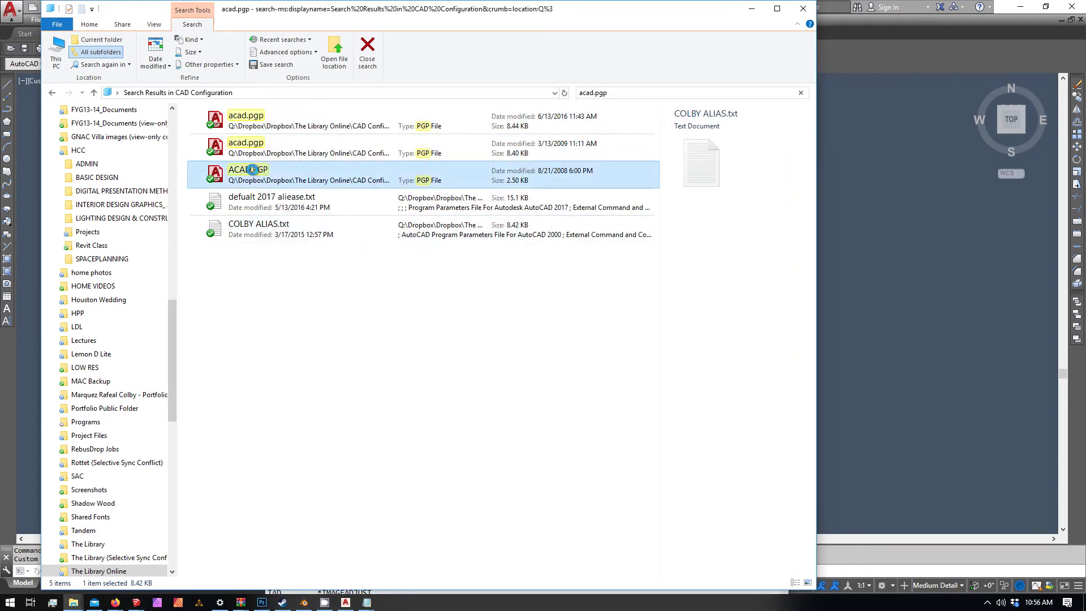
{"action": "right_click", "coordinate": [252, 170]}
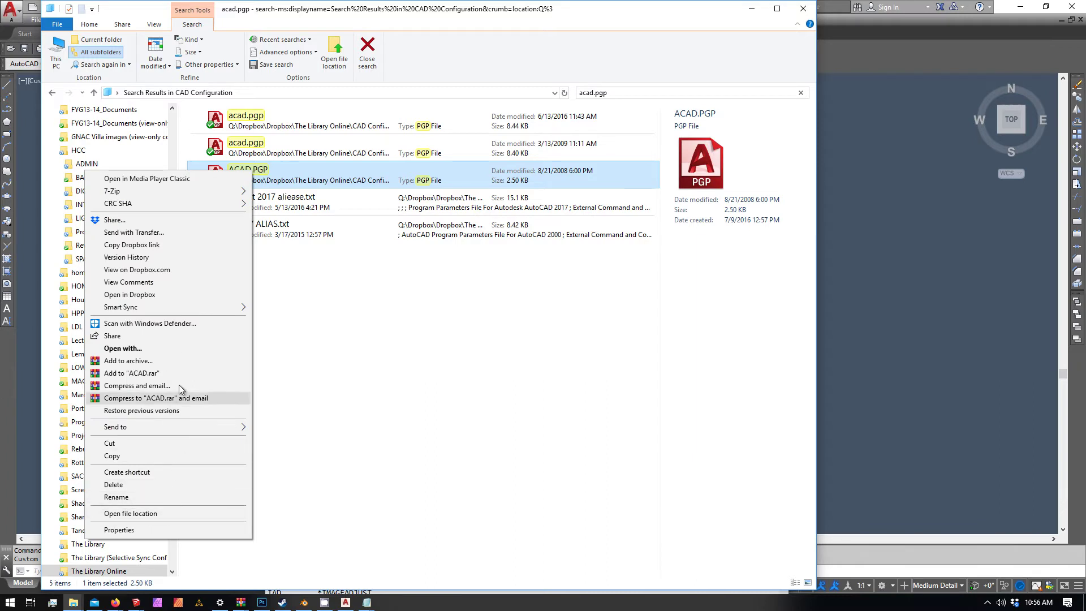
{"action": "left_click", "coordinate": [188, 350]}
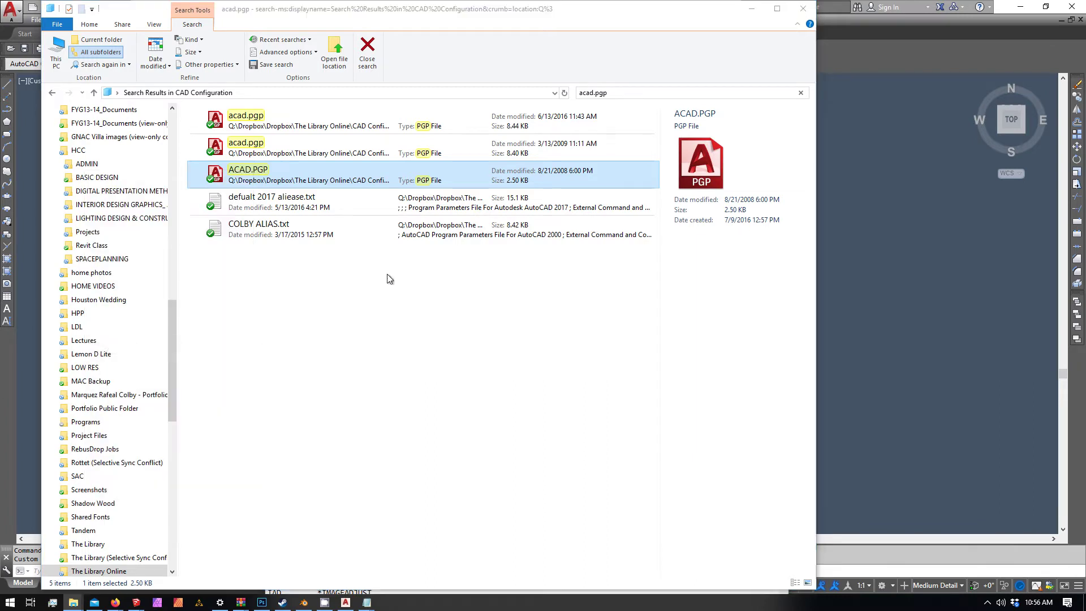
{"action": "left_click", "coordinate": [487, 196]}
{"action": "left_click", "coordinate": [554, 312]}
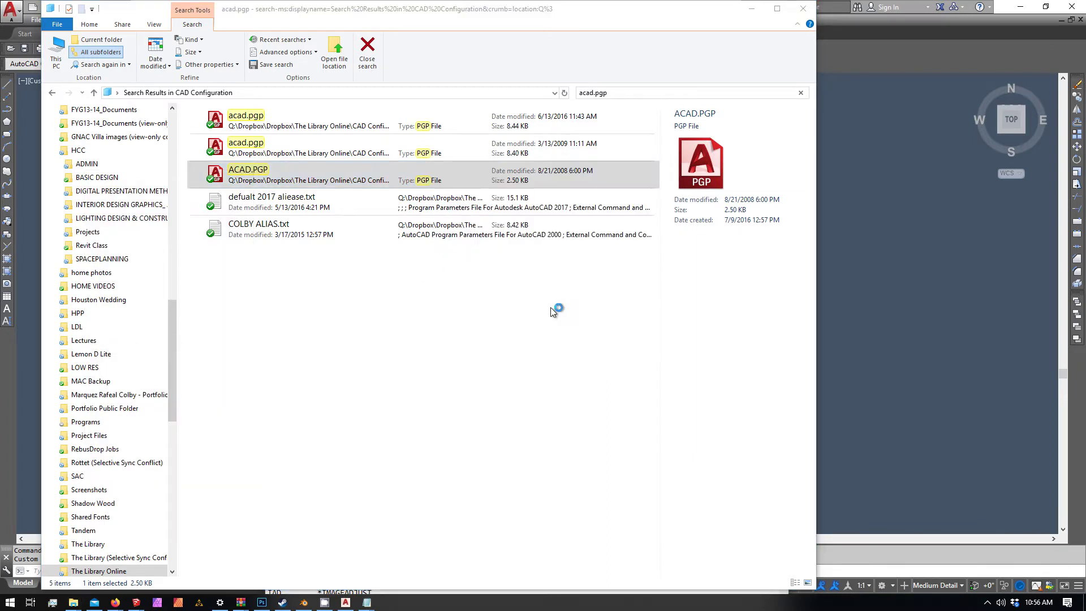
{"action": "key", "text": "ctrl+a"}
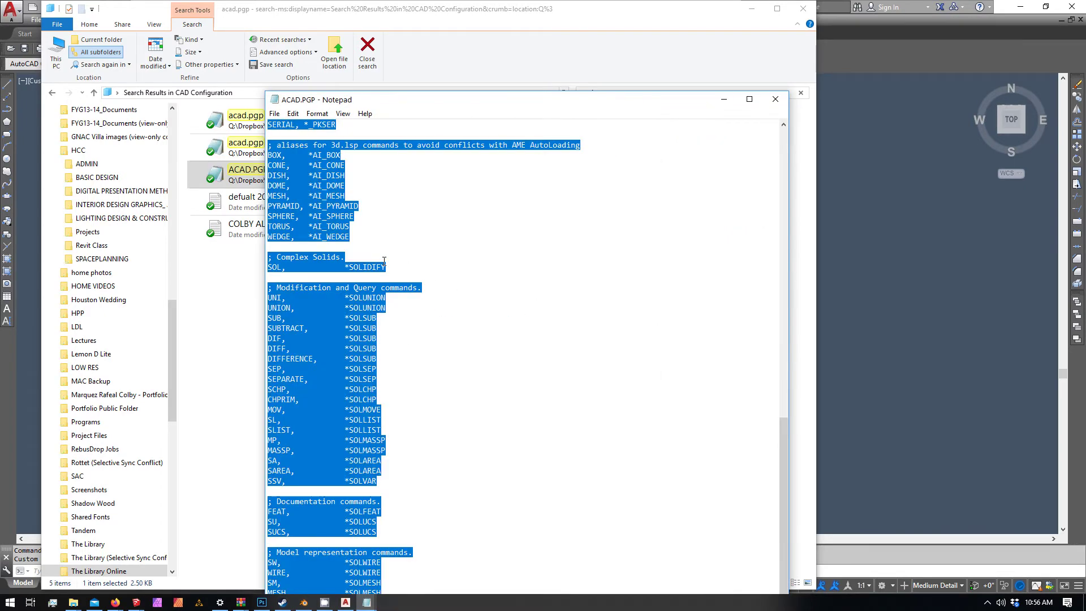
- Switch to the Notepad window with the active acad.pgp and select its entire contents
{"action": "key", "text": "alt+Tab"}
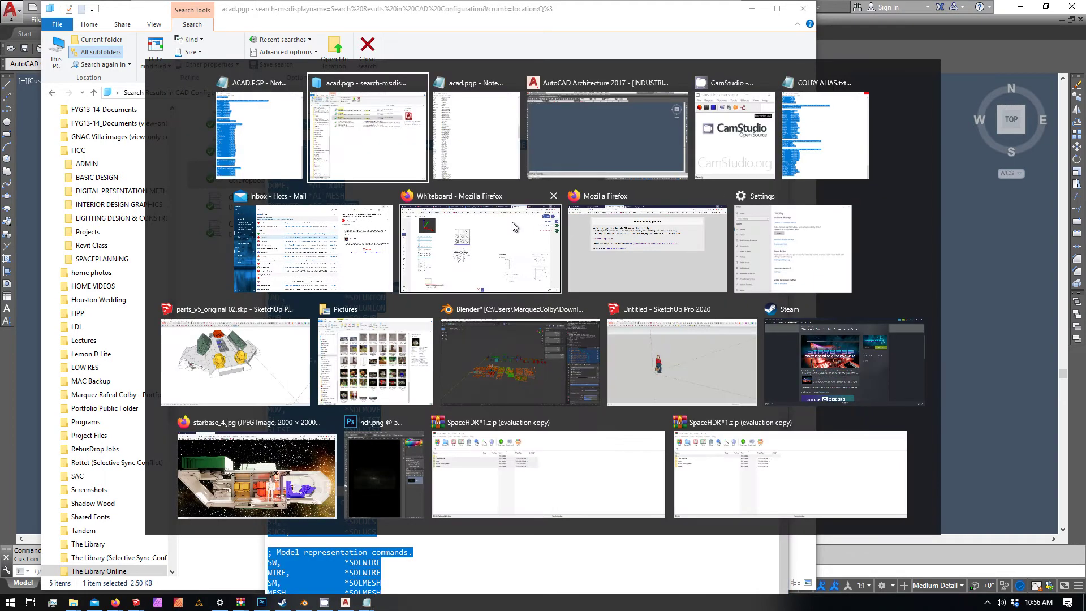
{"action": "left_click", "coordinate": [482, 129]}
{"action": "key", "text": "ctrl+a"}
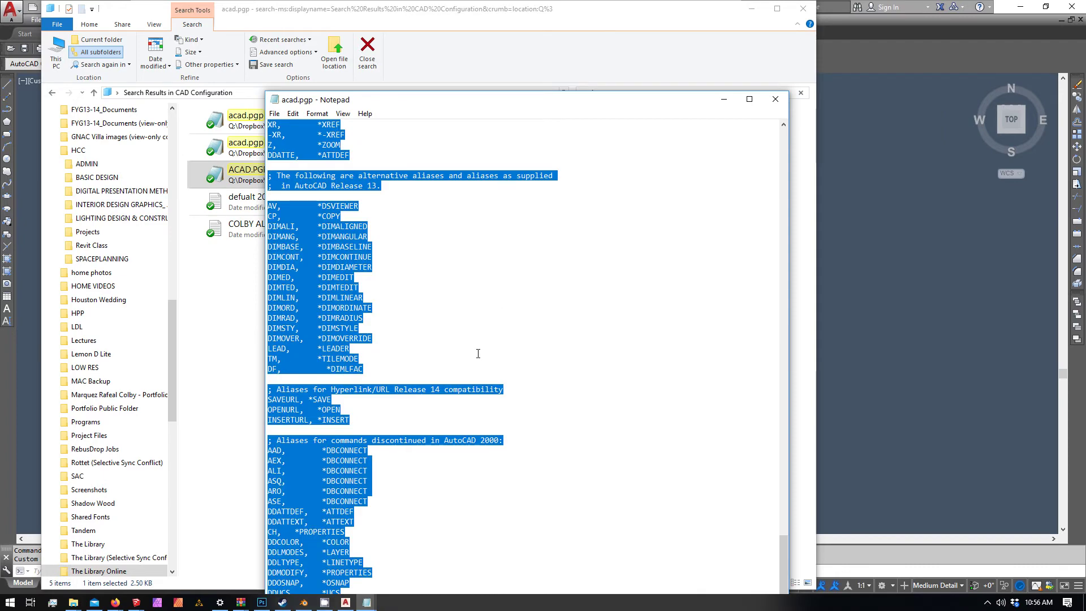
{"action": "left_click", "coordinate": [275, 113]}
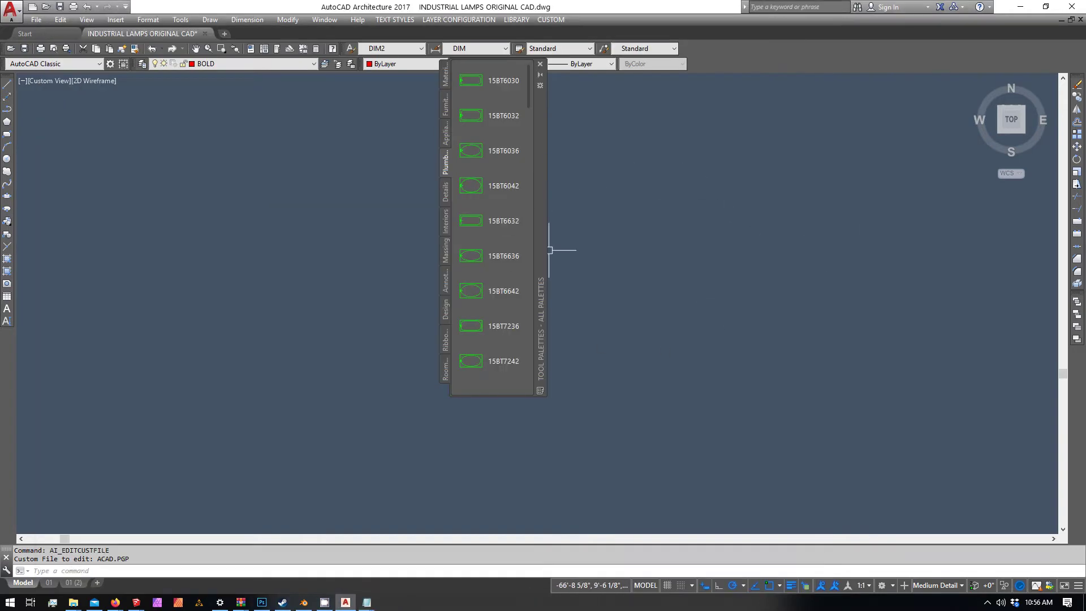
- Close both Notepad windows holding the PGP files and return to AutoCAD
{"action": "key", "text": "alt+Tab"}
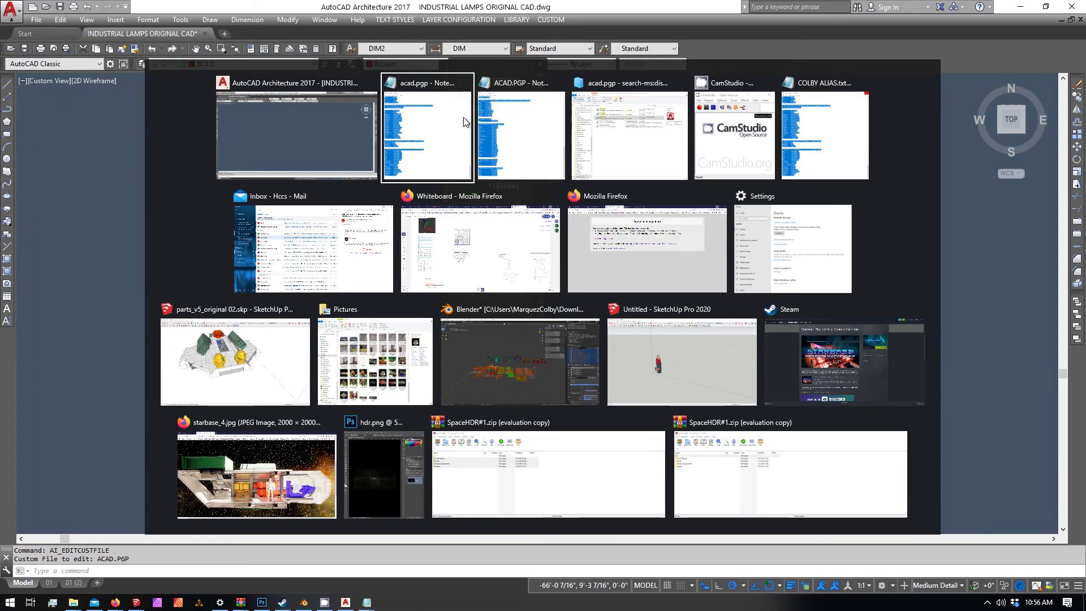
{"action": "left_click", "coordinate": [534, 104]}
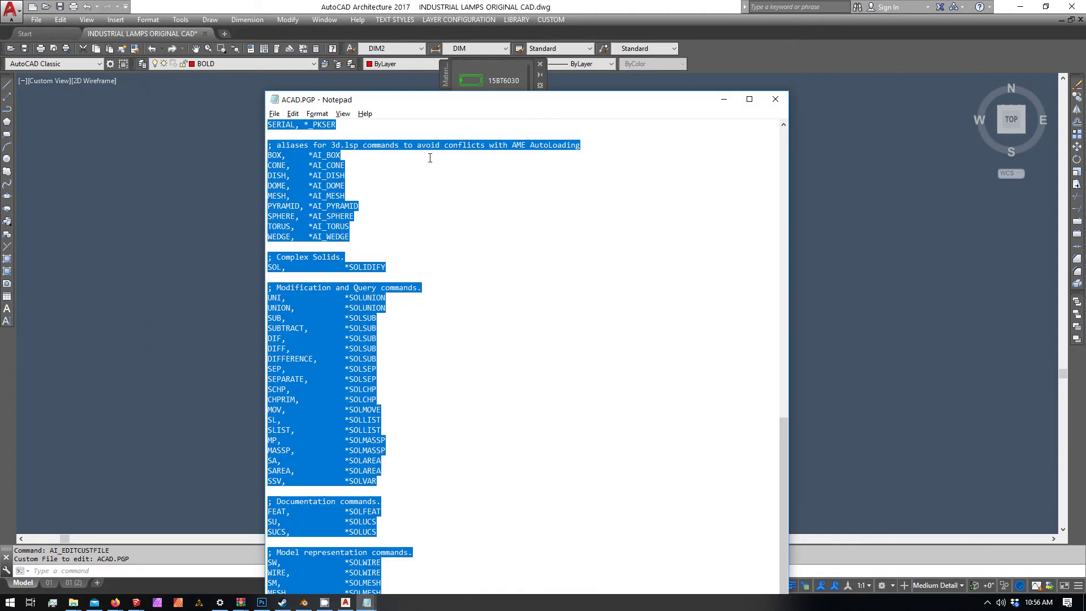
{"action": "key", "text": "alt+Tab"}
{"action": "left_click", "coordinate": [557, 82]}
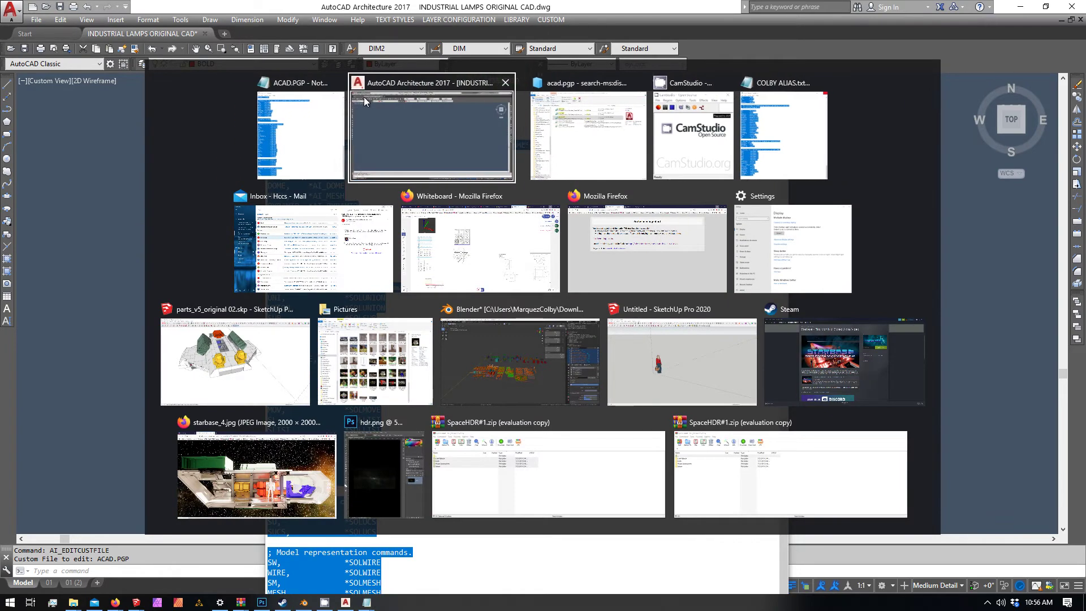
{"action": "left_click", "coordinate": [344, 83]}
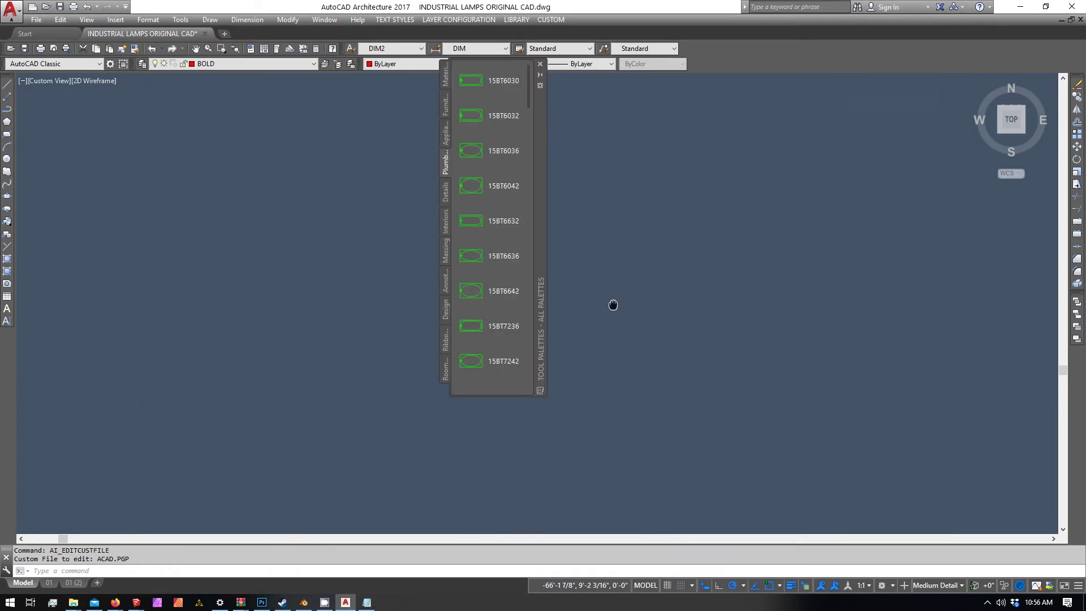
- Open Options and expand the Plot Style Table Search Path within Printer Support File Path in the file locations
{"action": "key", "text": "Escape"}
{"action": "key", "text": "Escape"}
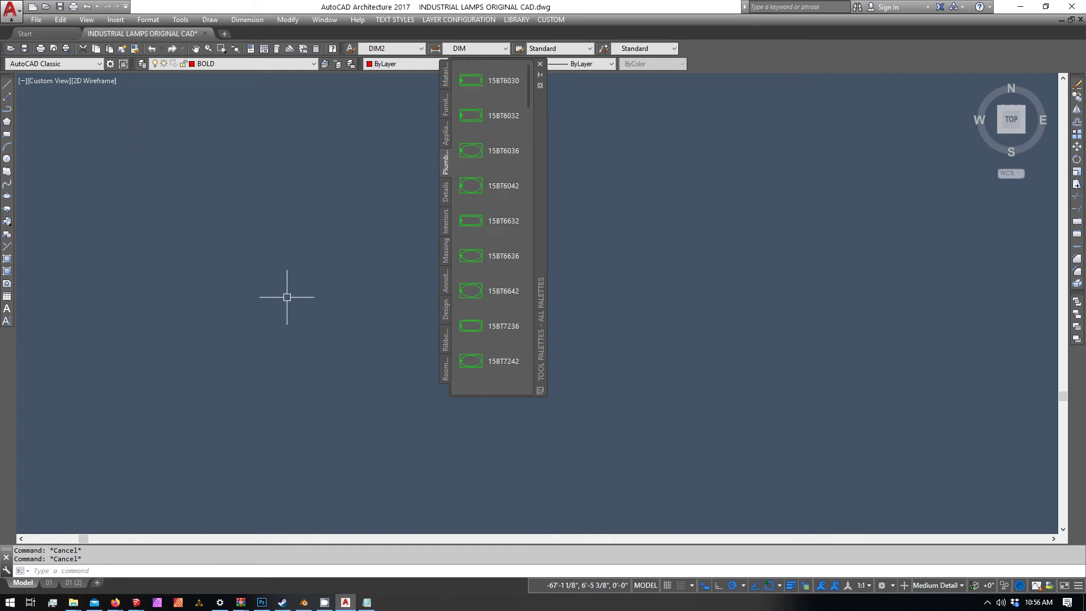
{"action": "type", "text": "o"}
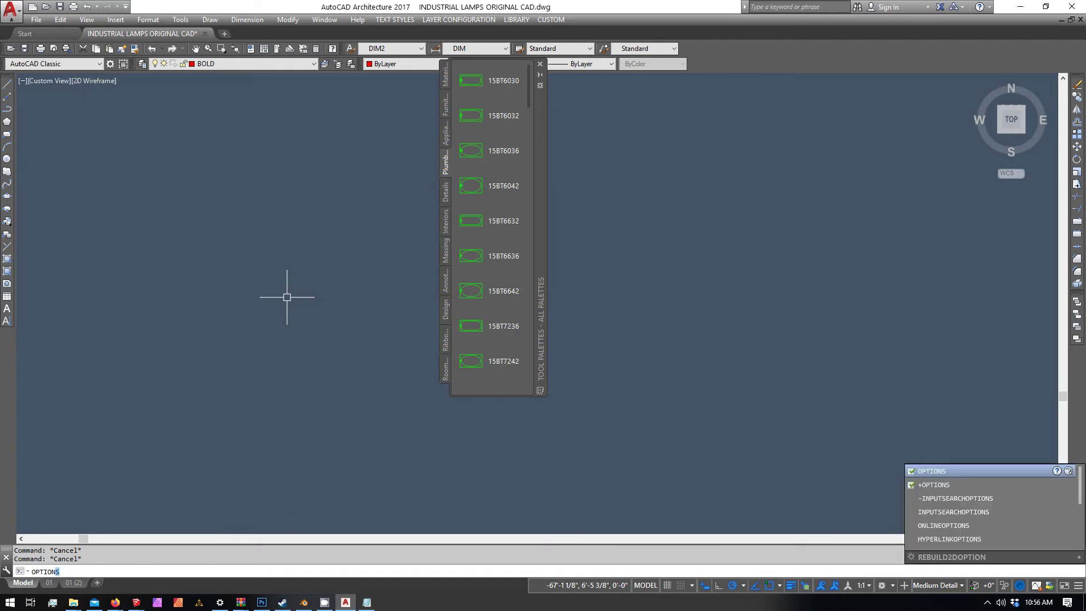
{"action": "key", "text": "Return"}
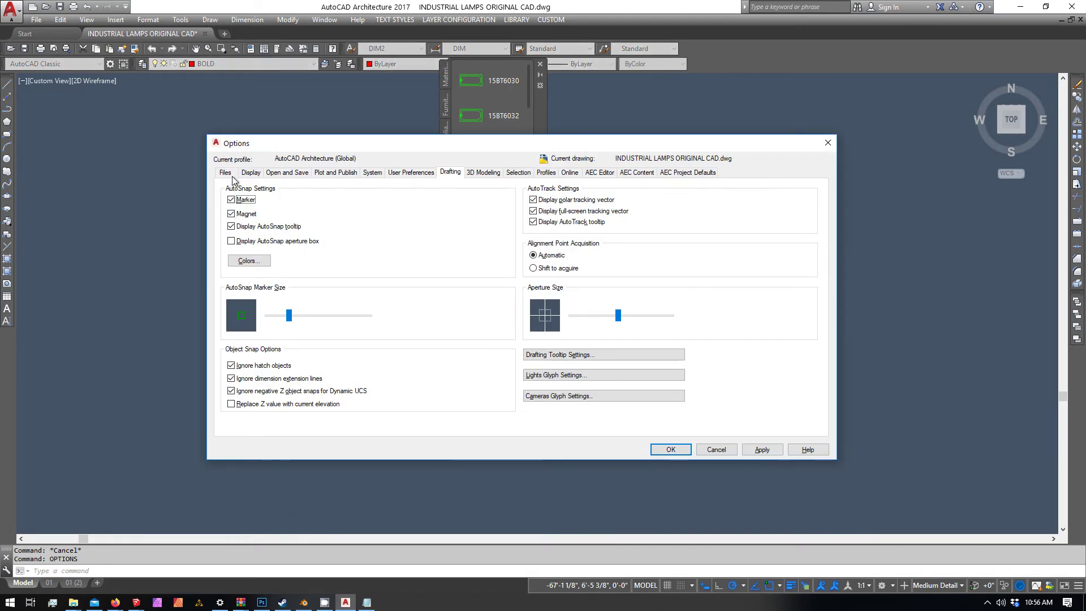
{"action": "left_click", "coordinate": [226, 173]}
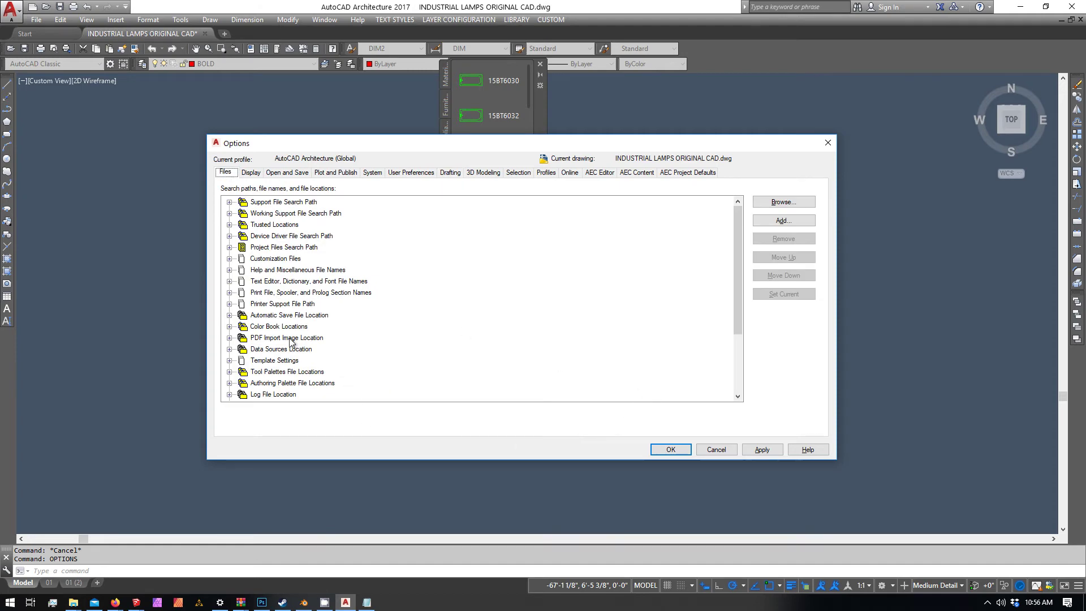
{"action": "left_click", "coordinate": [230, 305]}
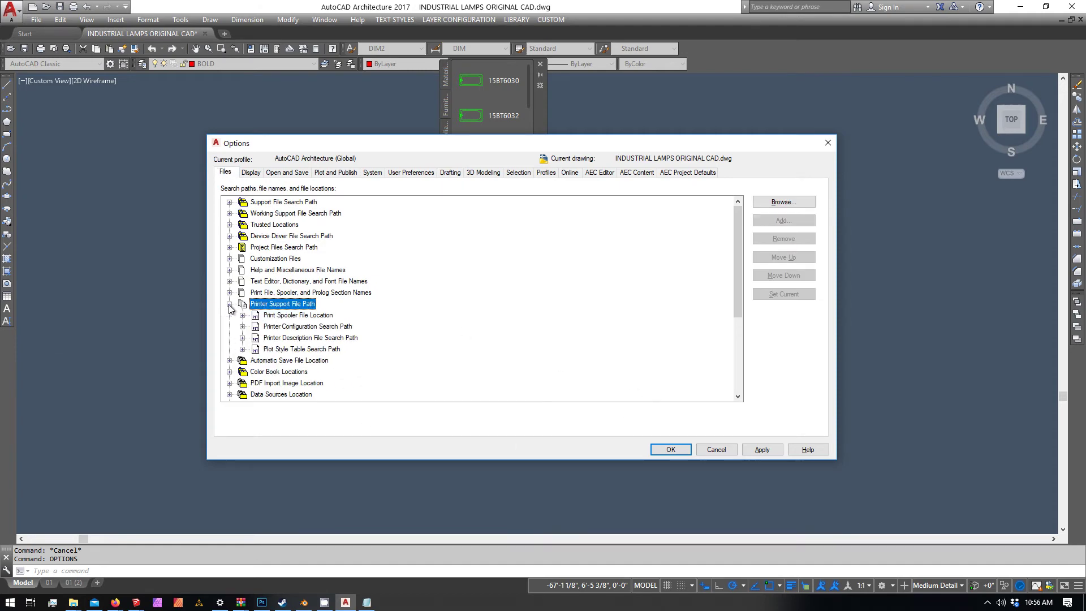
{"action": "left_click", "coordinate": [243, 349]}
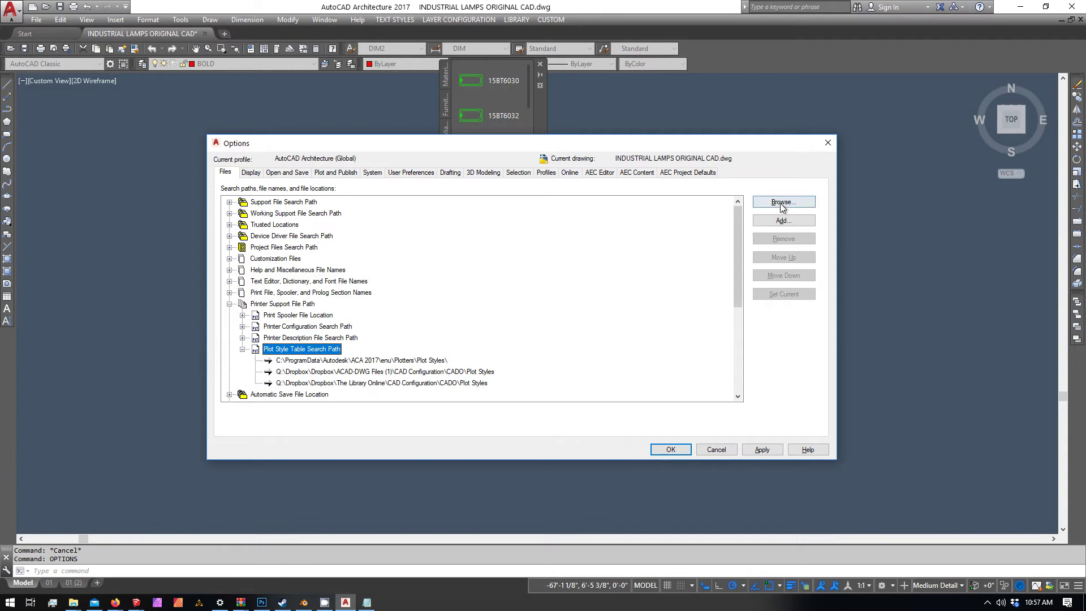
- Add the Dropbox folder The Library Online\CAD Configuration\CADO\Plot Styles as a new Plot Style Table Search Path entry
{"action": "left_click", "coordinate": [783, 220]}
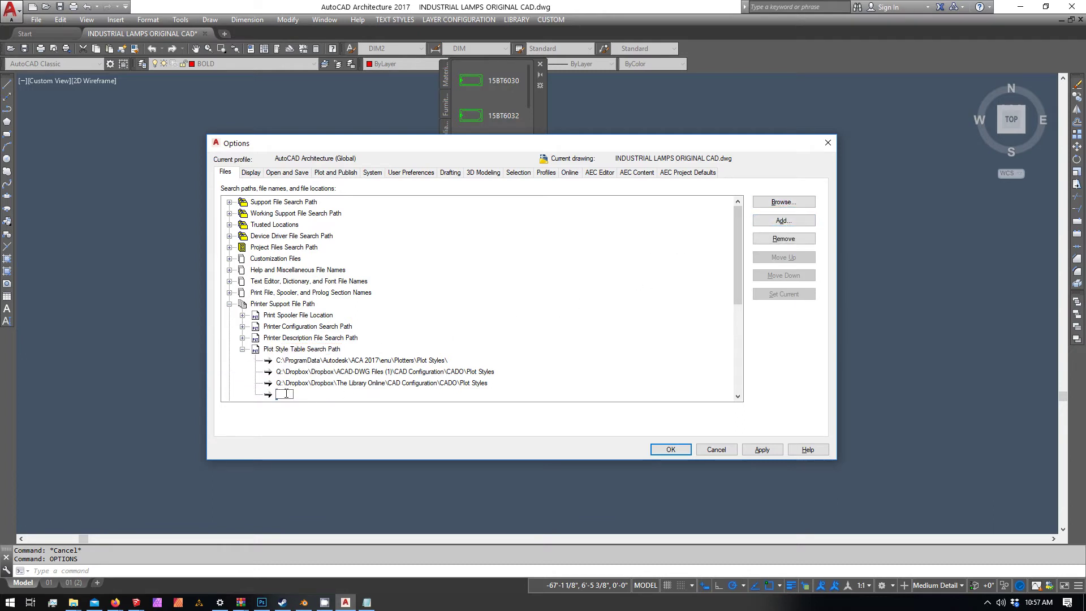
{"action": "left_click", "coordinate": [792, 201]}
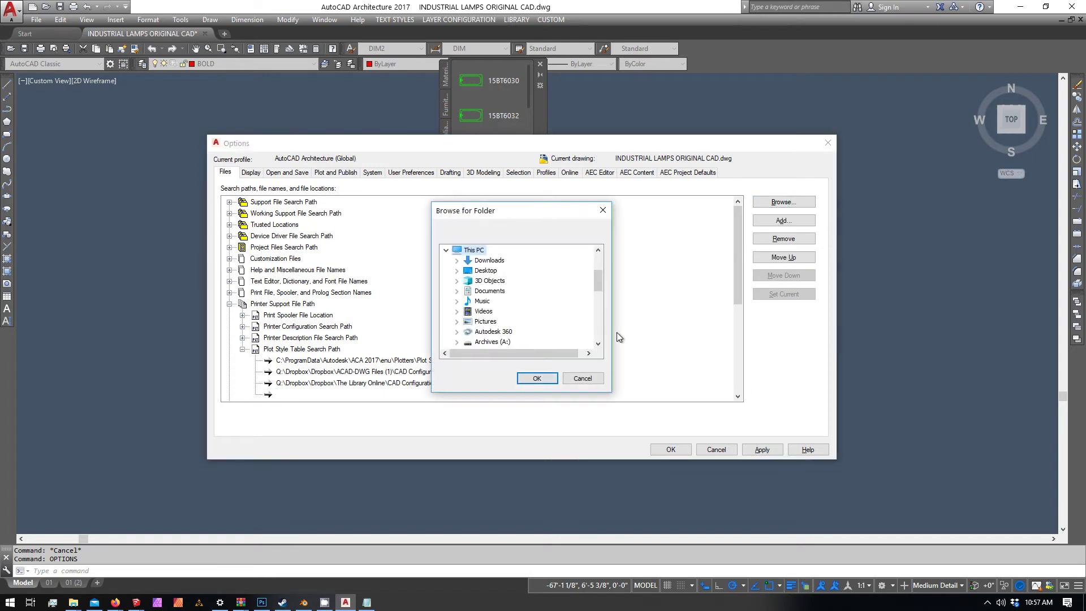
{"action": "left_click_drag", "start_coordinate": [599, 281], "coordinate": [605, 256]}
{"action": "left_click", "coordinate": [446, 281]}
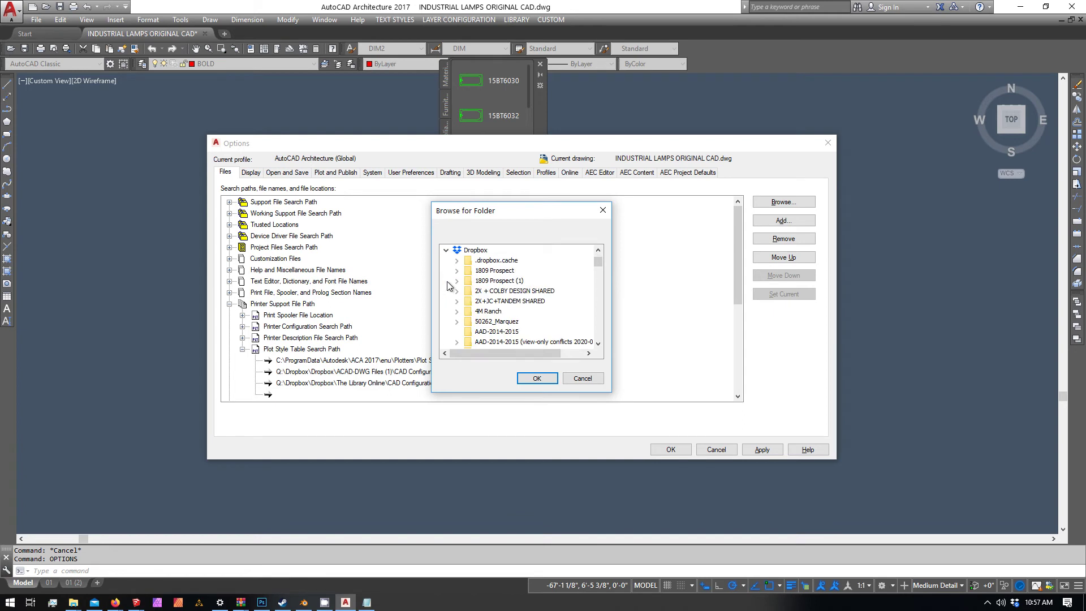
{"action": "scroll", "coordinate": [468, 309], "scroll_direction": "down", "scroll_amount": 12}
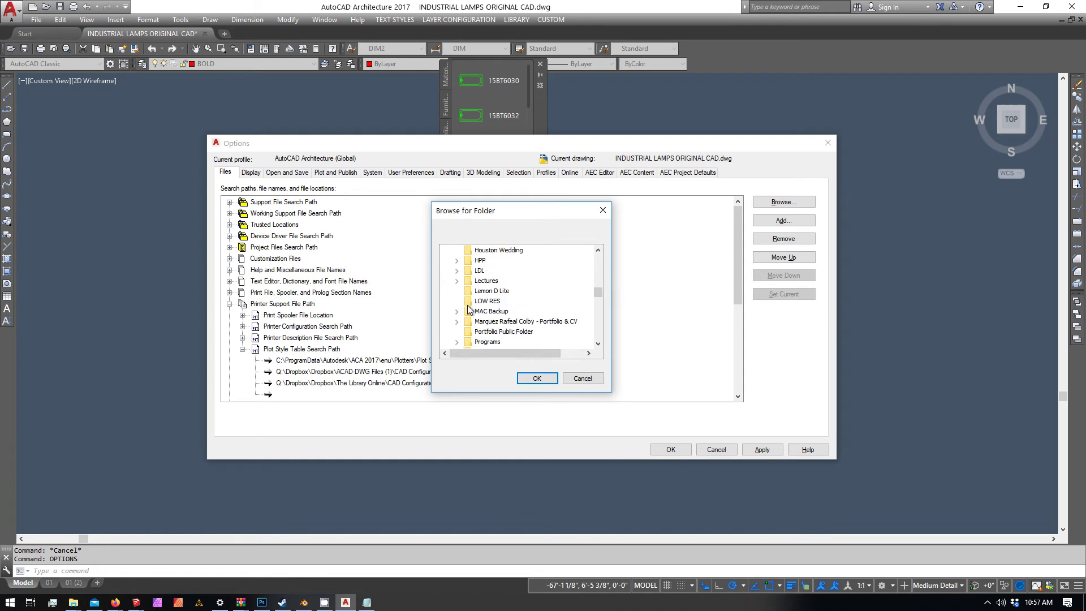
{"action": "scroll", "coordinate": [469, 309], "scroll_direction": "down", "scroll_amount": 3}
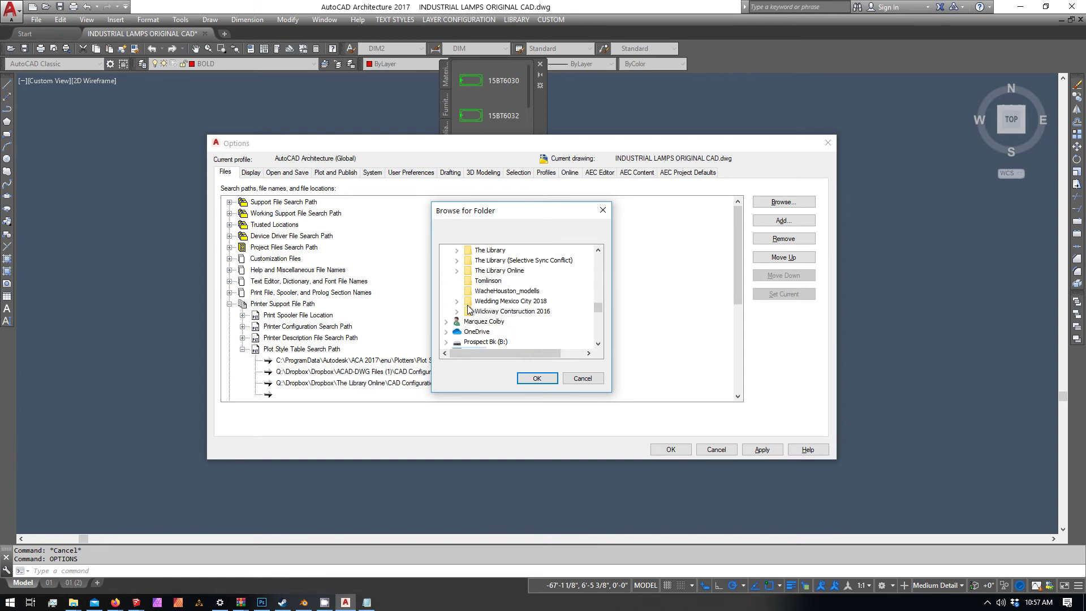
{"action": "left_click", "coordinate": [512, 271]}
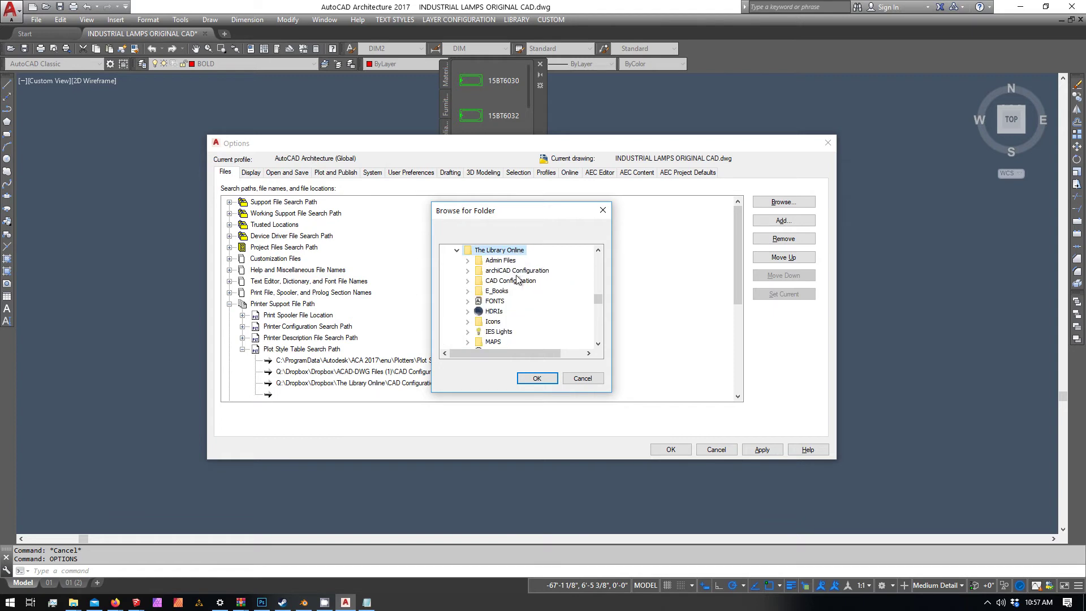
{"action": "left_click", "coordinate": [526, 285]}
{"action": "double_click", "coordinate": [526, 284]}
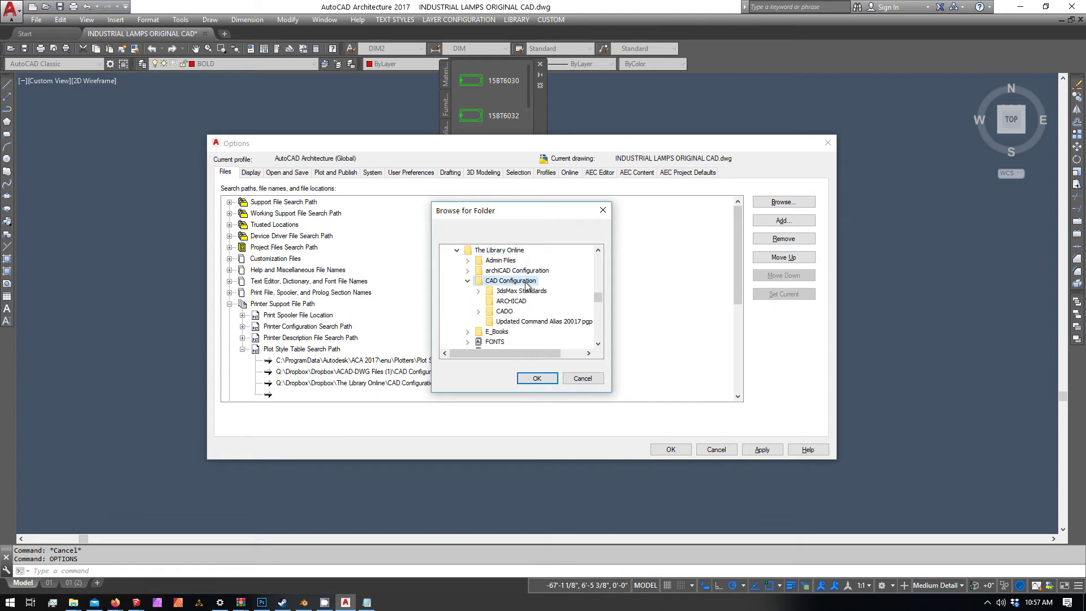
{"action": "double_click", "coordinate": [495, 315]}
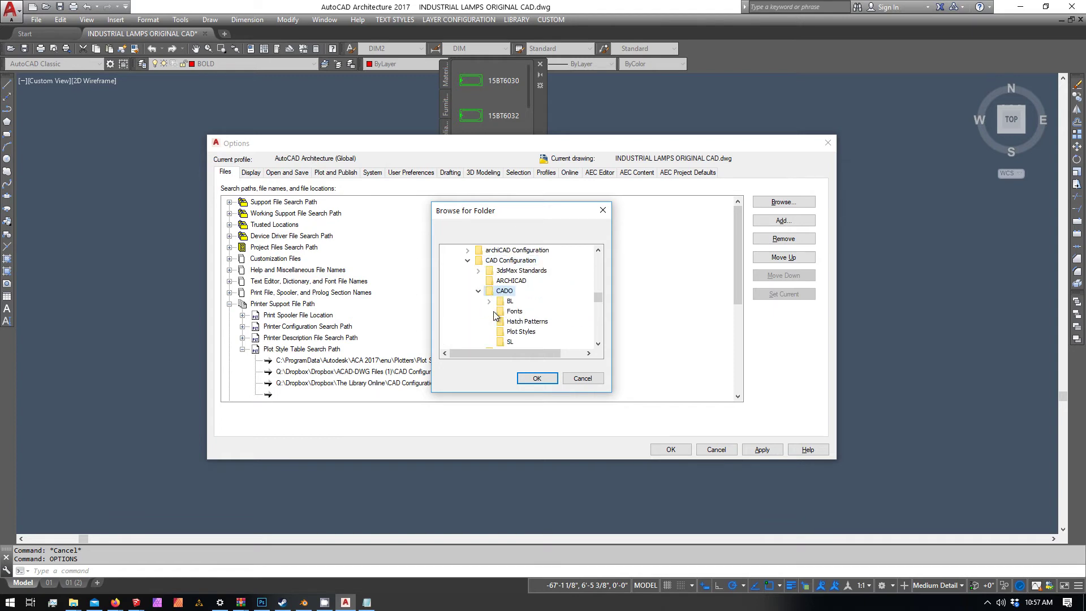
{"action": "left_click", "coordinate": [530, 335]}
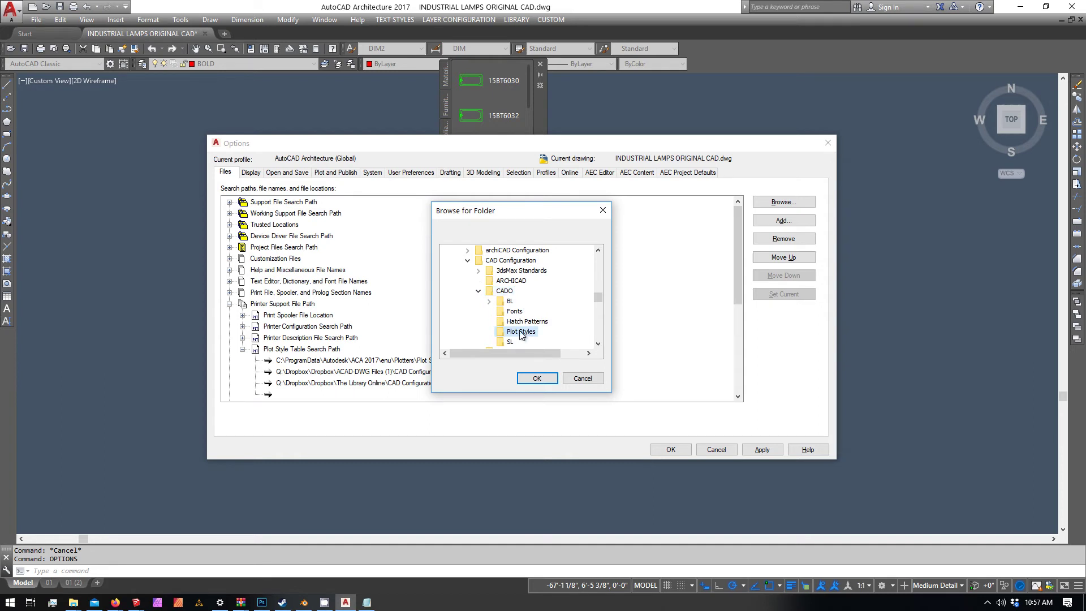
{"action": "left_click", "coordinate": [534, 381]}
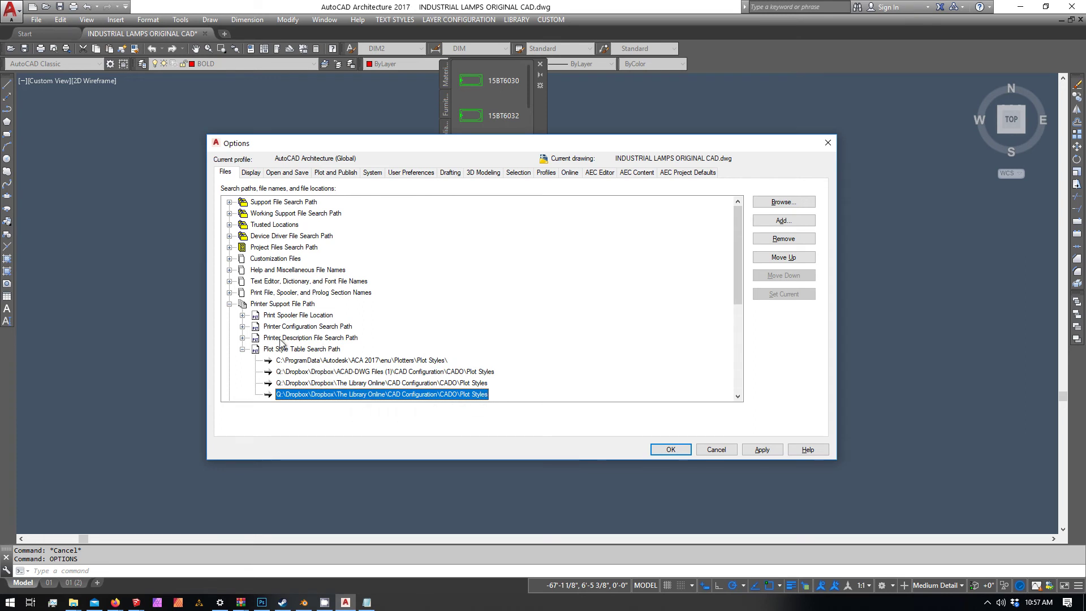
- Review the folders listed under Support File Search Path, including the CADO configuration folders, and collapse the list again
{"action": "left_click", "coordinate": [229, 202]}
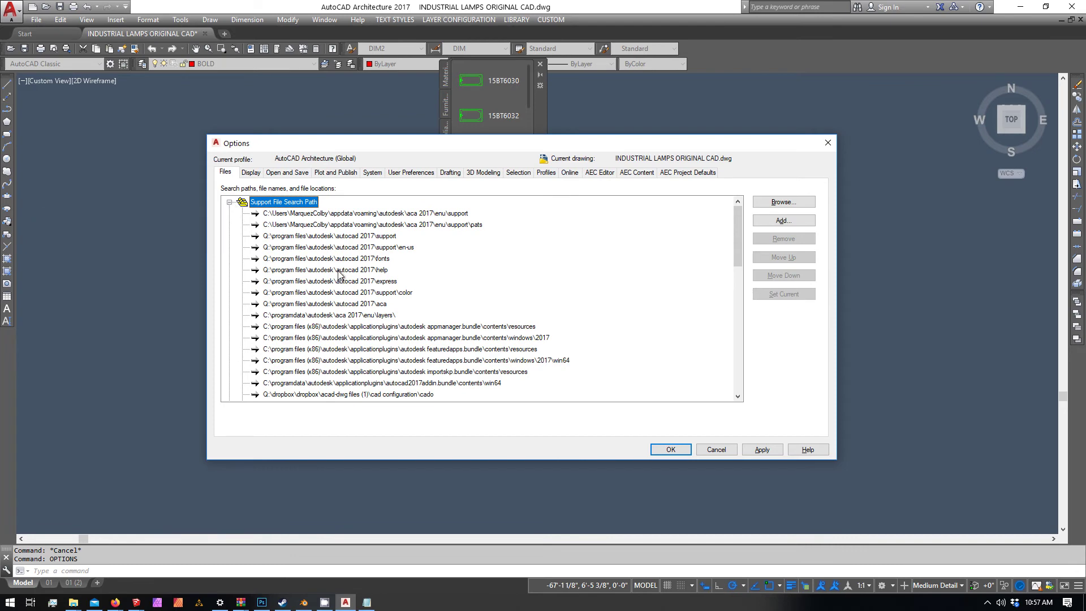
{"action": "scroll", "coordinate": [363, 289], "scroll_direction": "down", "scroll_amount": 2}
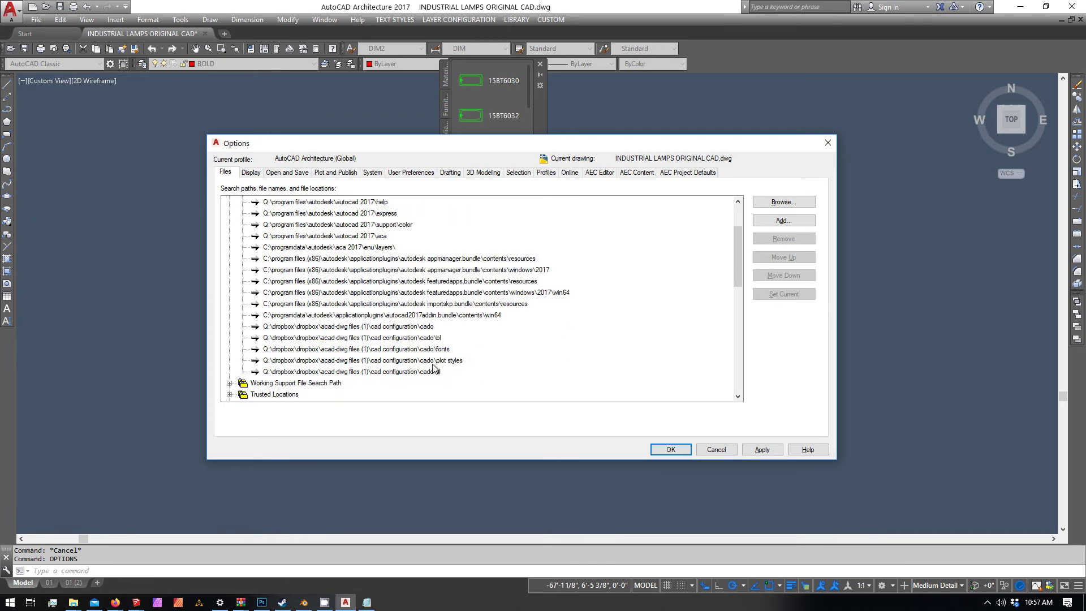
{"action": "scroll", "coordinate": [410, 351], "scroll_direction": "up", "scroll_amount": 2}
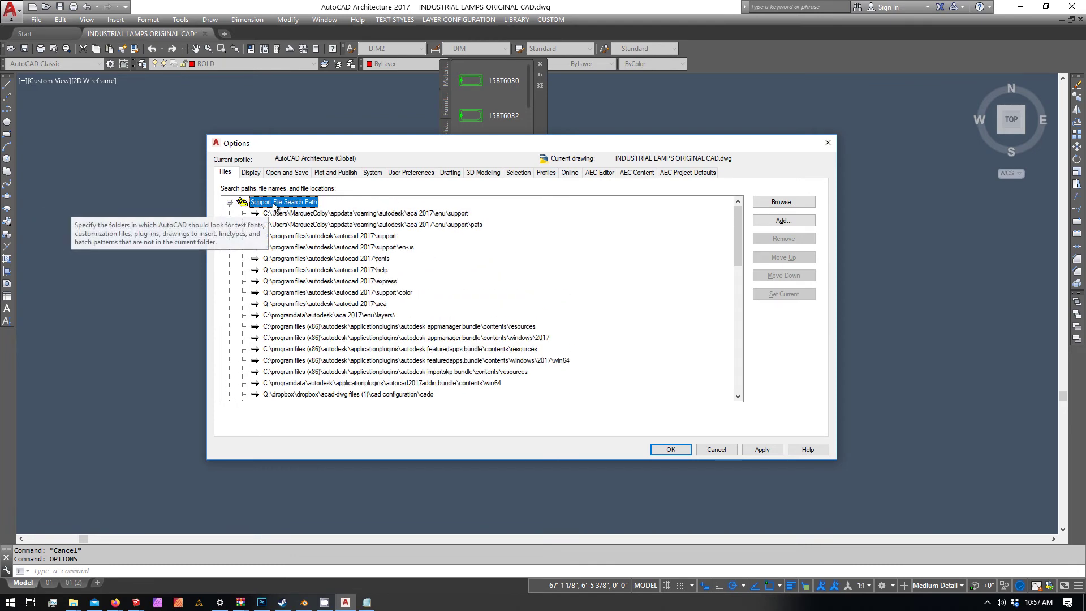
{"action": "left_click", "coordinate": [230, 202]}
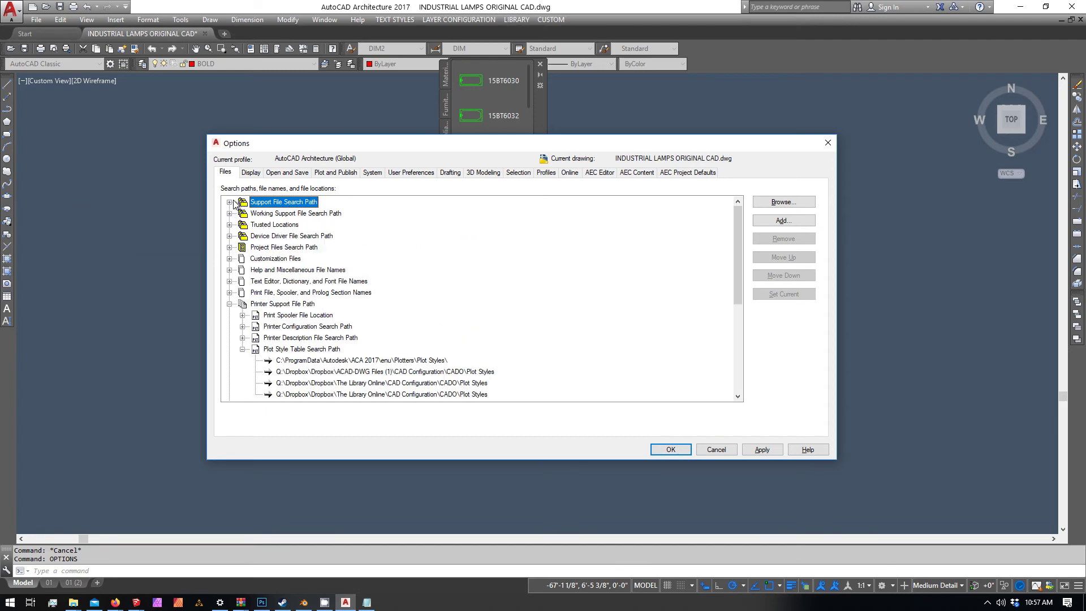
- Add a blank entry to the Support File Search Path and start browsing for its folder
{"action": "left_click", "coordinate": [229, 202]}
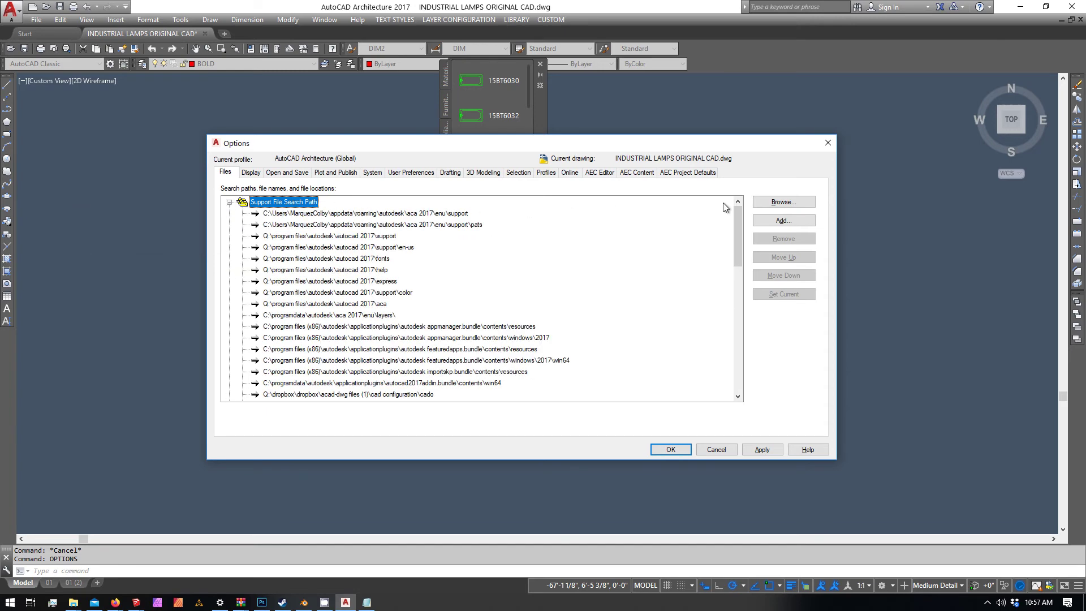
{"action": "left_click", "coordinate": [775, 221]}
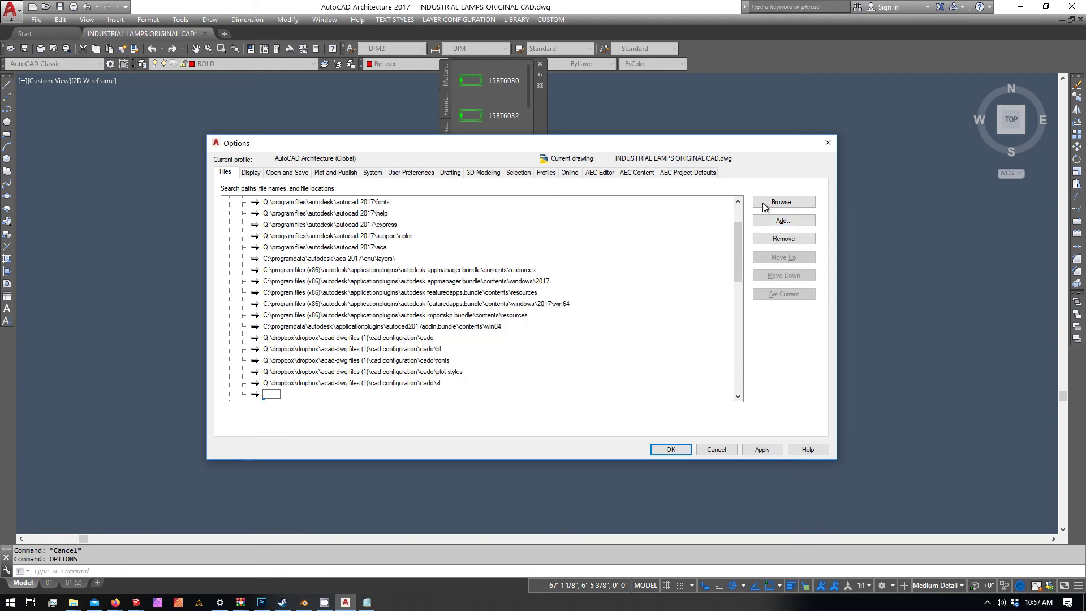
{"action": "left_click", "coordinate": [784, 202]}
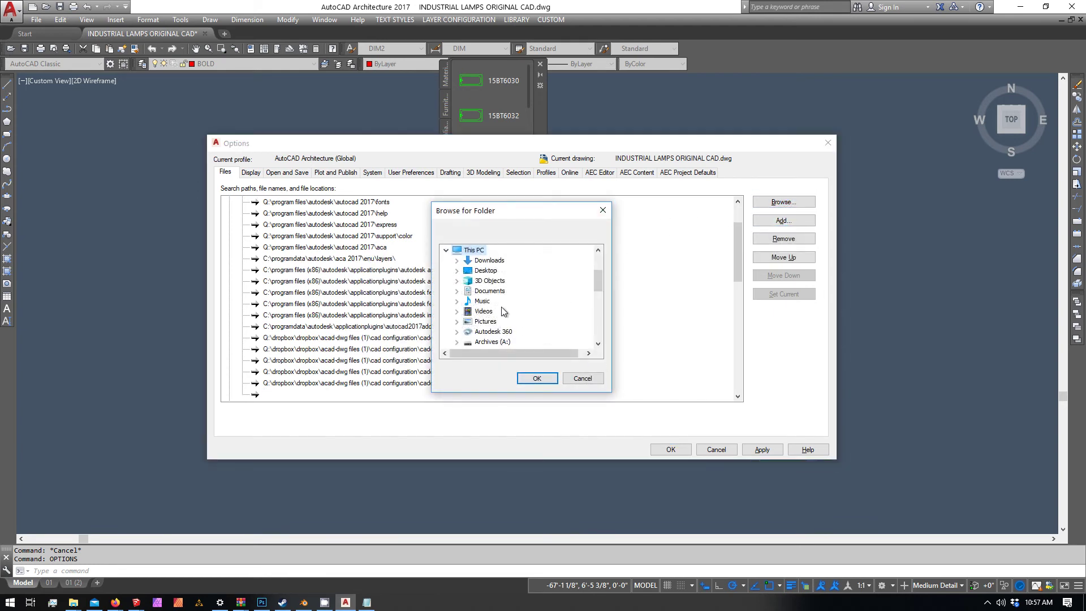
- Point the new support path entry to Dropbox's The Library Online\CAD Configuration\CADO\Fonts folder, and close Options without saving the changes
{"action": "scroll", "coordinate": [501, 308], "scroll_direction": "down", "scroll_amount": 1}
{"action": "scroll", "coordinate": [498, 304], "scroll_direction": "up", "scroll_amount": 3}
{"action": "left_click", "coordinate": [447, 271]}
{"action": "scroll", "coordinate": [467, 285], "scroll_direction": "down", "scroll_amount": 4}
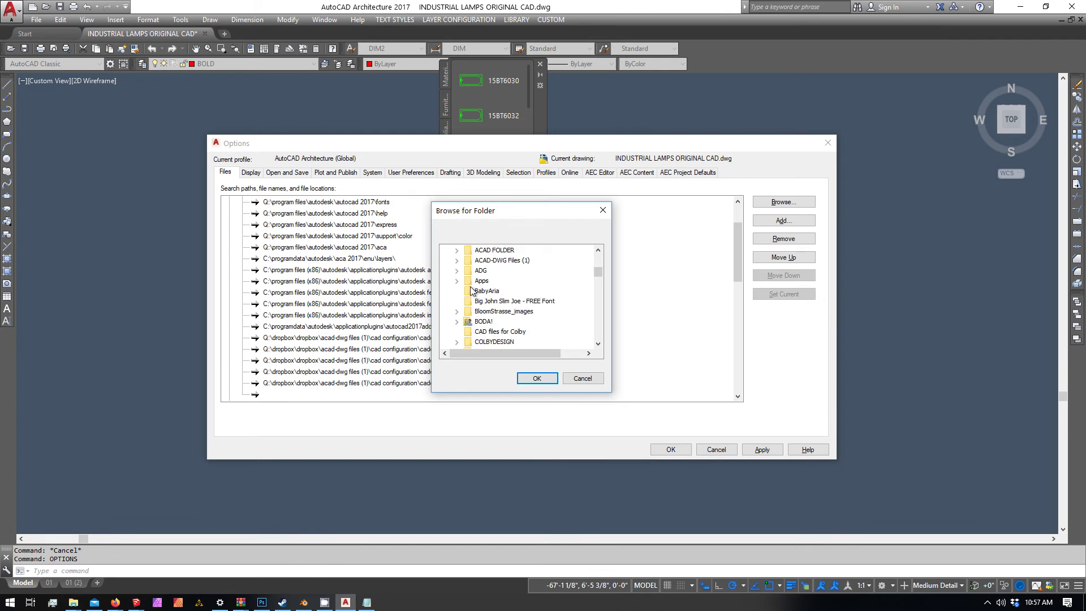
{"action": "scroll", "coordinate": [475, 290], "scroll_direction": "down", "scroll_amount": 10}
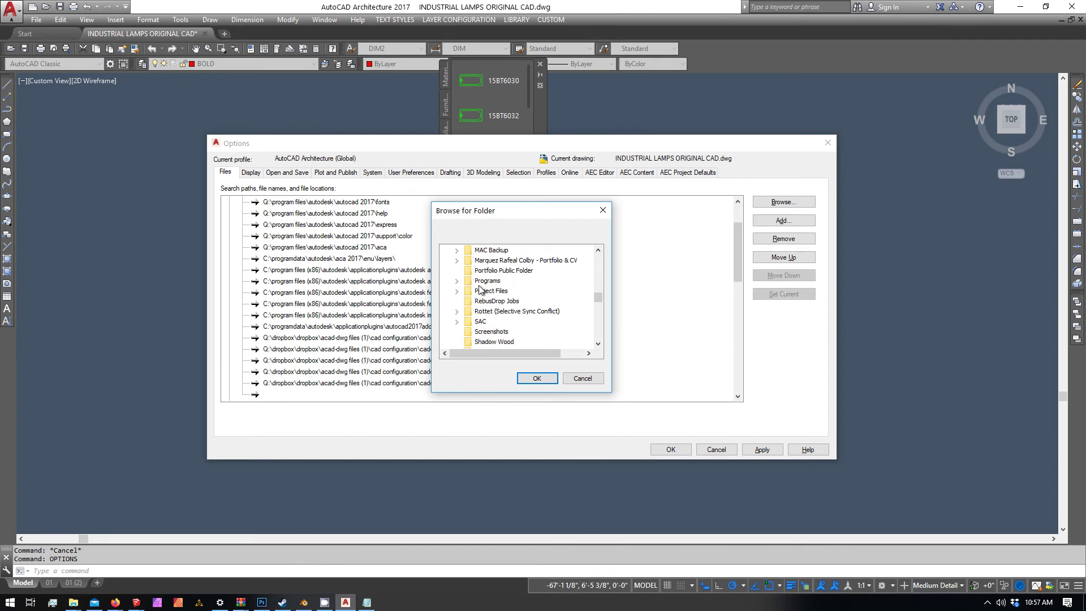
{"action": "scroll", "coordinate": [480, 289], "scroll_direction": "down", "scroll_amount": 2}
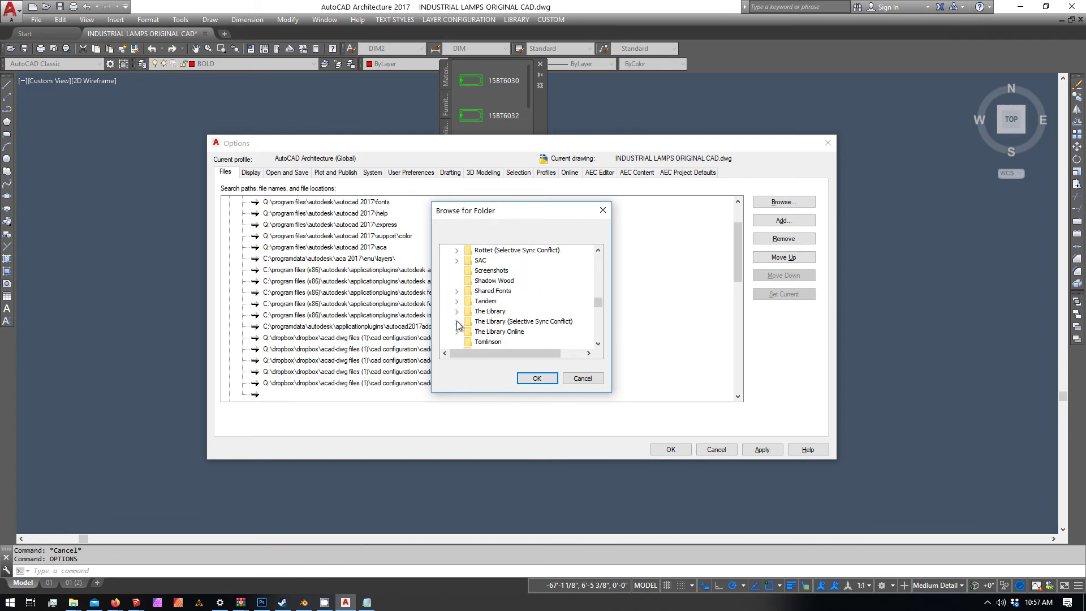
{"action": "left_click", "coordinate": [457, 331]}
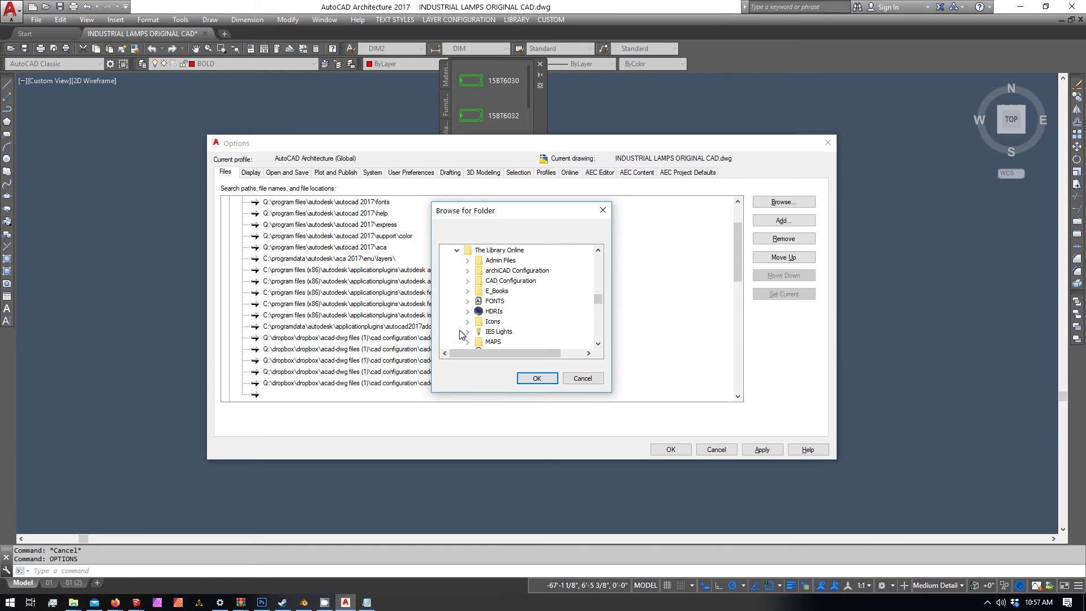
{"action": "left_click", "coordinate": [468, 281]}
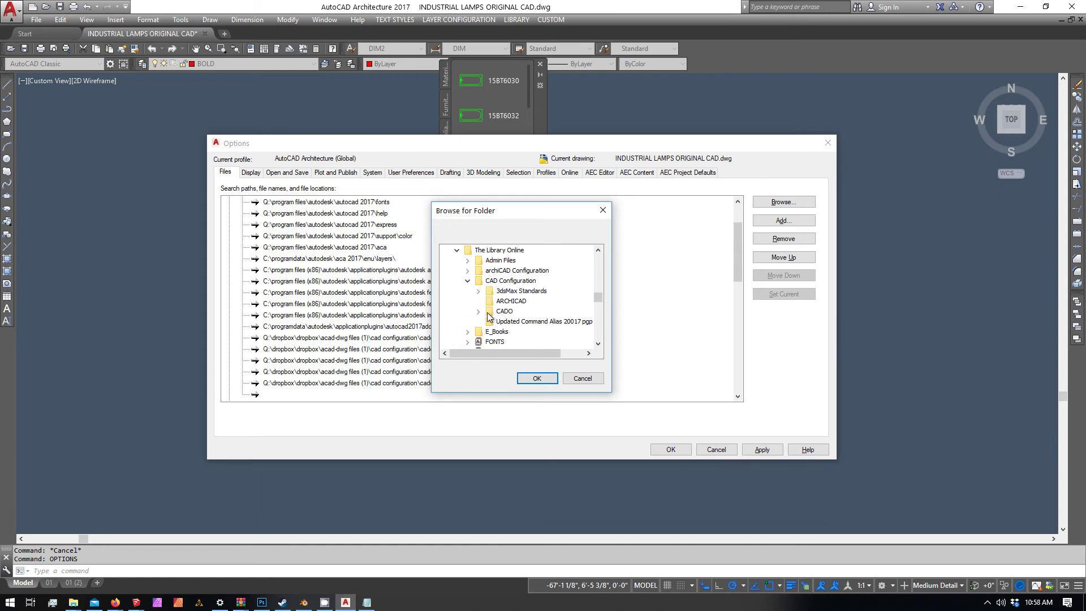
{"action": "left_click", "coordinate": [479, 312]}
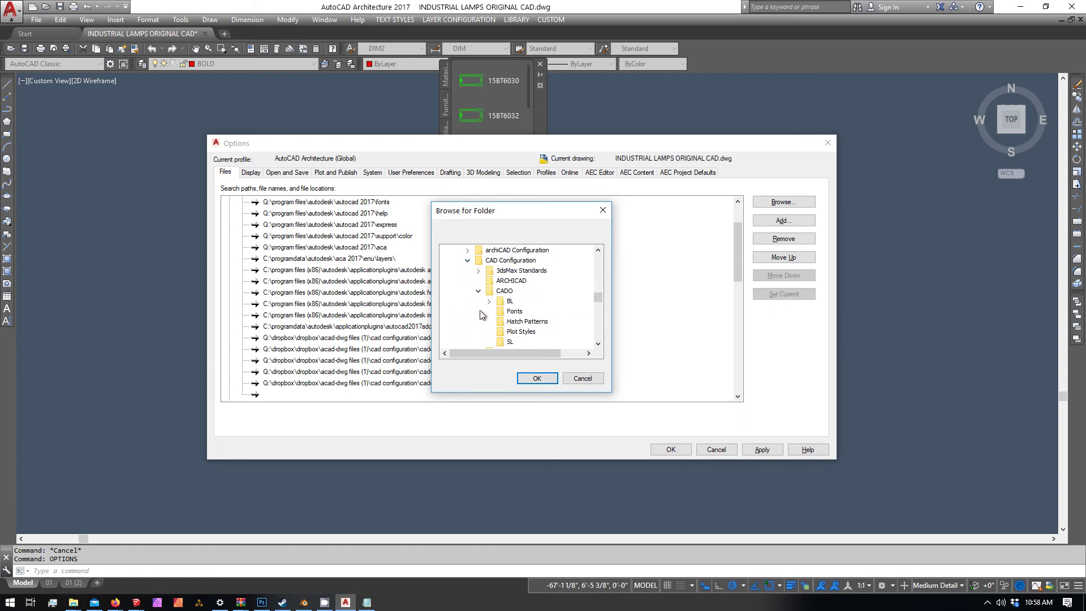
{"action": "left_click", "coordinate": [513, 311]}
{"action": "left_click", "coordinate": [537, 378]}
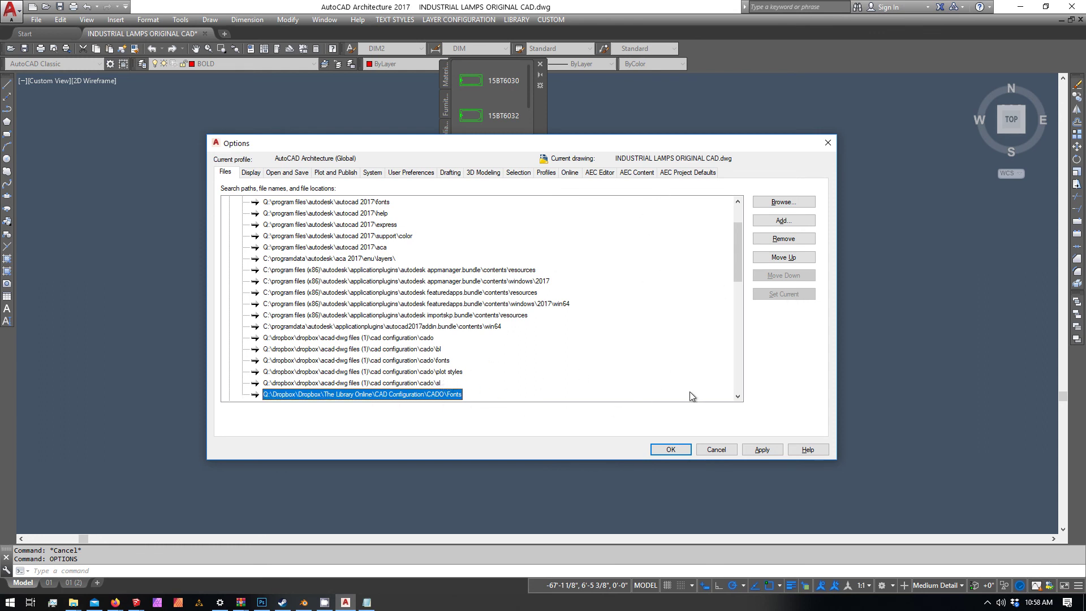
{"action": "left_click", "coordinate": [711, 450]}
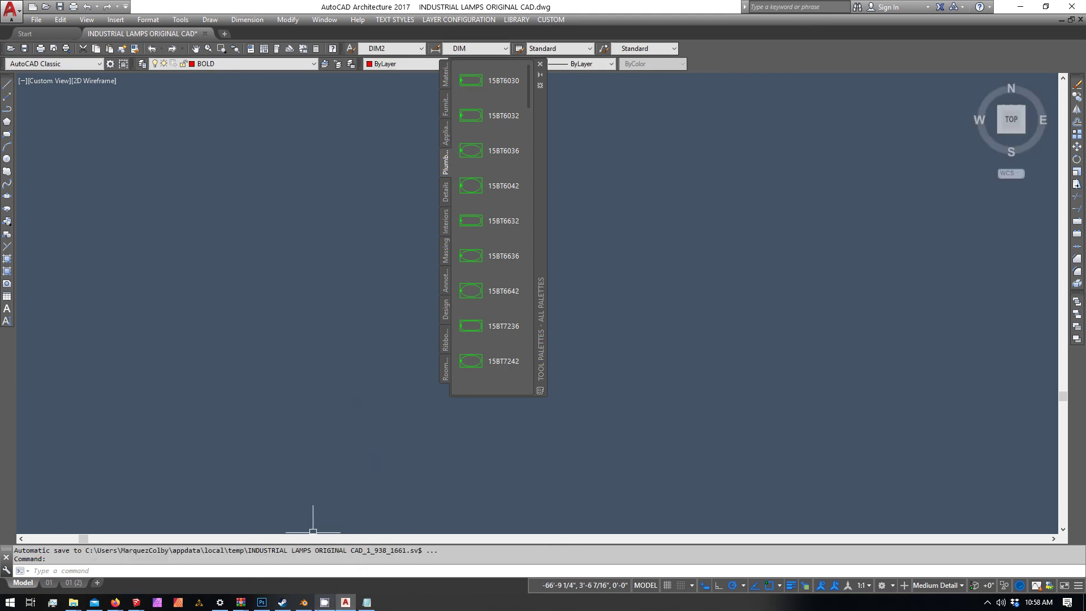
{"action": "left_click", "coordinate": [324, 602]}
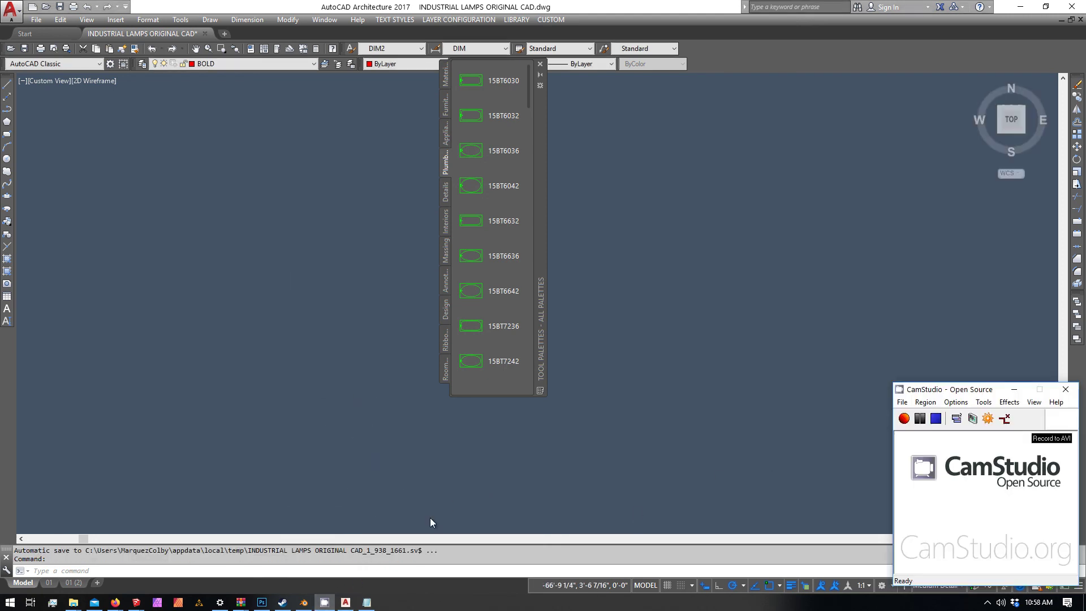